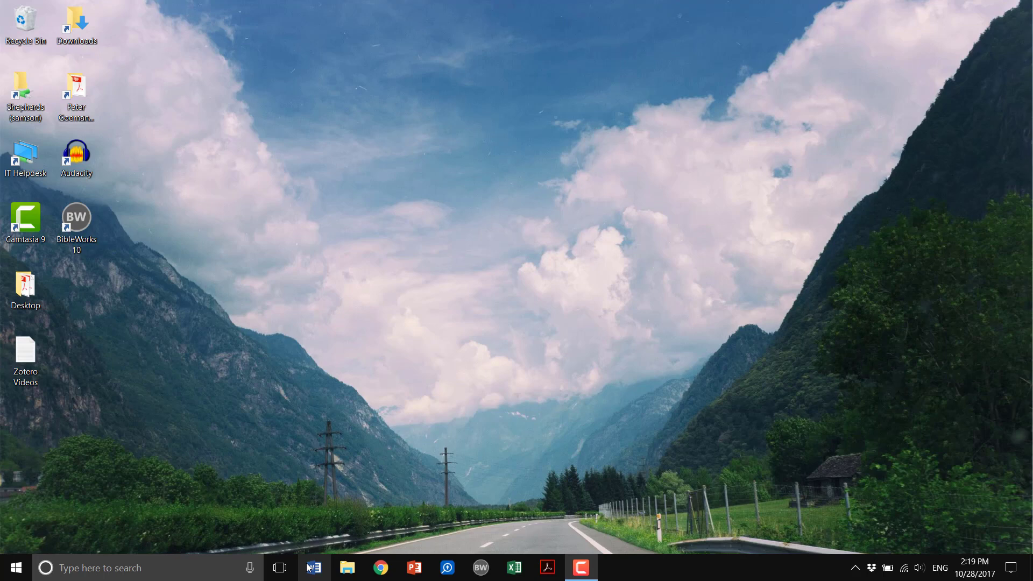
# Step: Search for Zotero and launch the desktop app
pyautogui.click(232, 576)
pyautogui.write('zote')
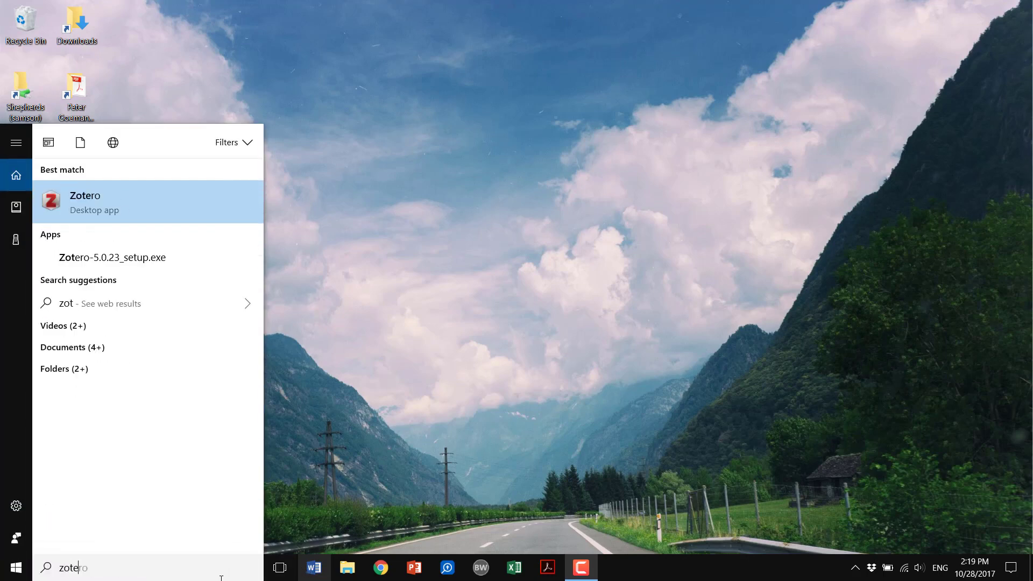
pyautogui.press('Return')
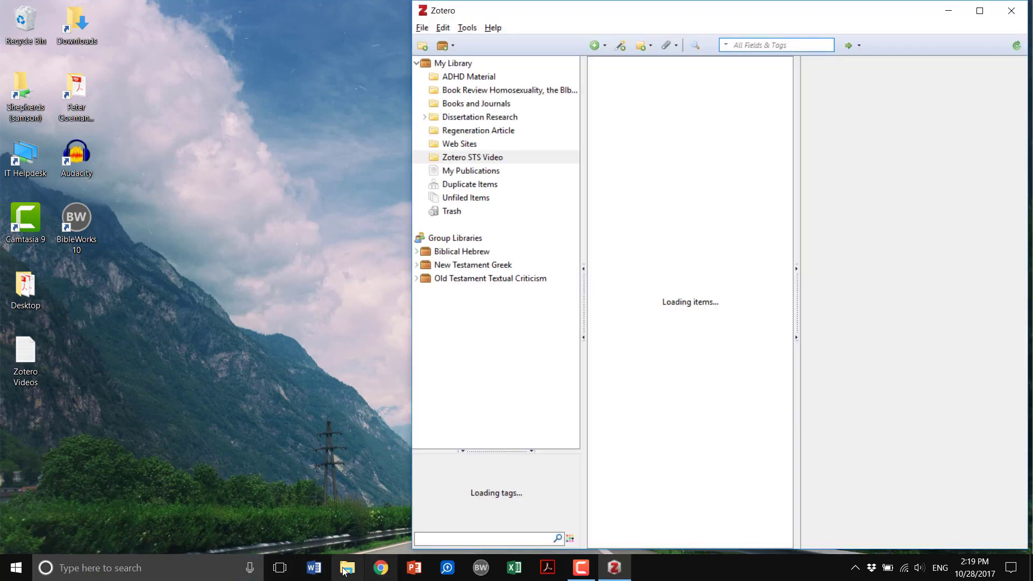
# Step: Switch to Word and open a blank document
pyautogui.click(325, 570)
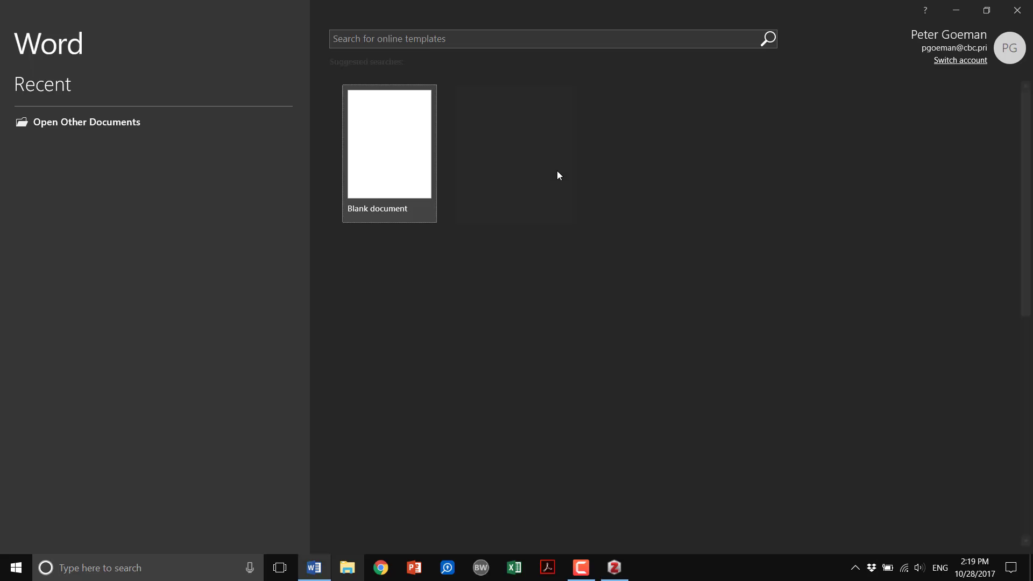
pyautogui.click(401, 161)
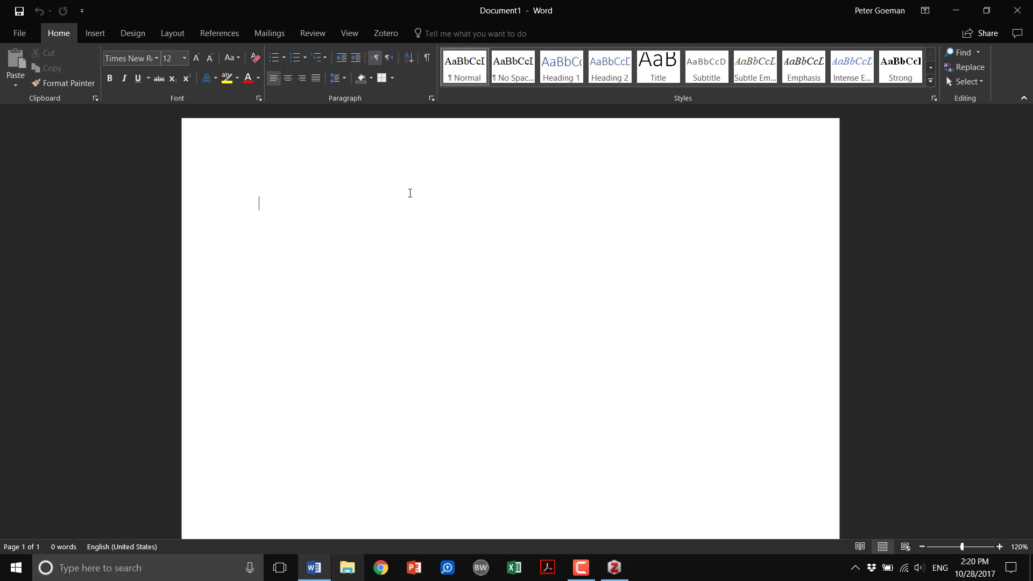
# Step: Write the sentence "Genesis begins well."
pyautogui.write('Gen')
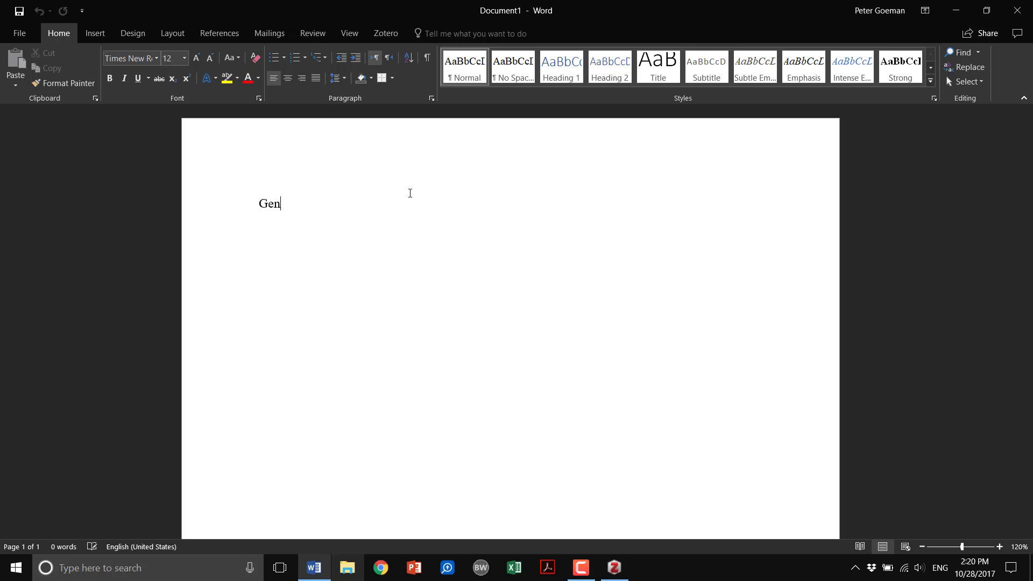
pyautogui.write('esis begins well.')
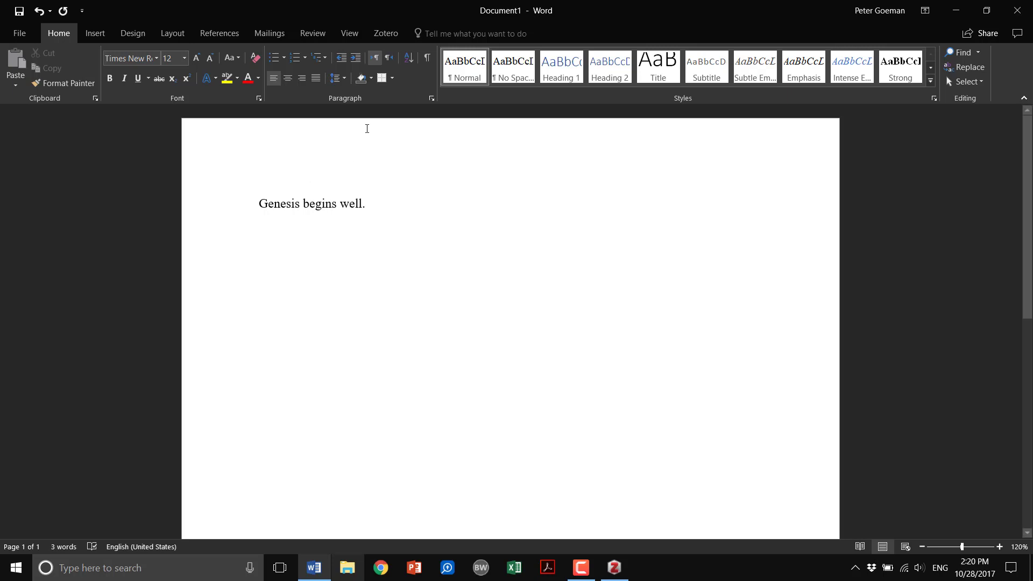
# Step: Start a Zotero citation, accepting Society of Biblical Literature 2nd edition (full note) style displayed as footnotes
pyautogui.click(386, 33)
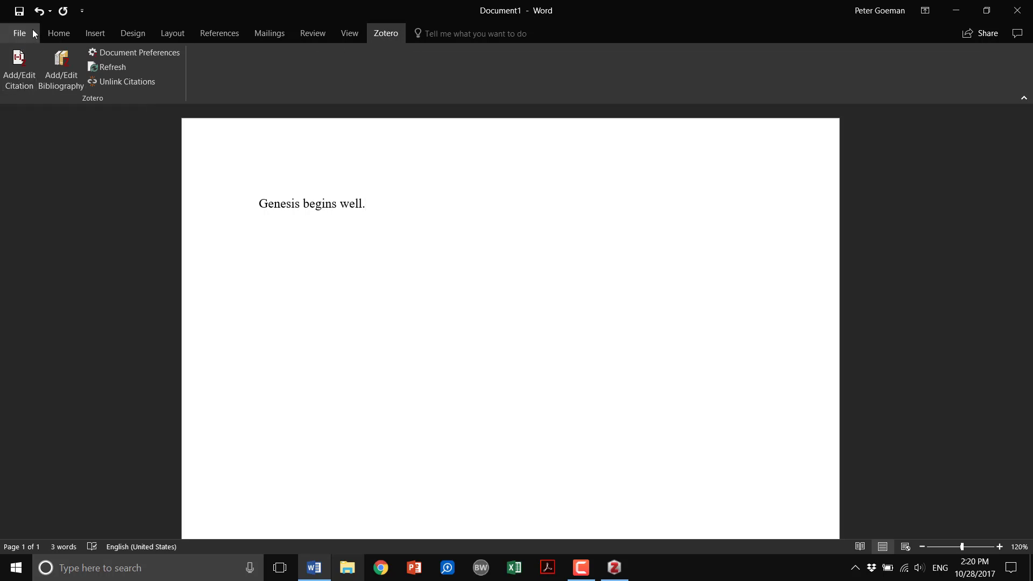
pyautogui.click(17, 76)
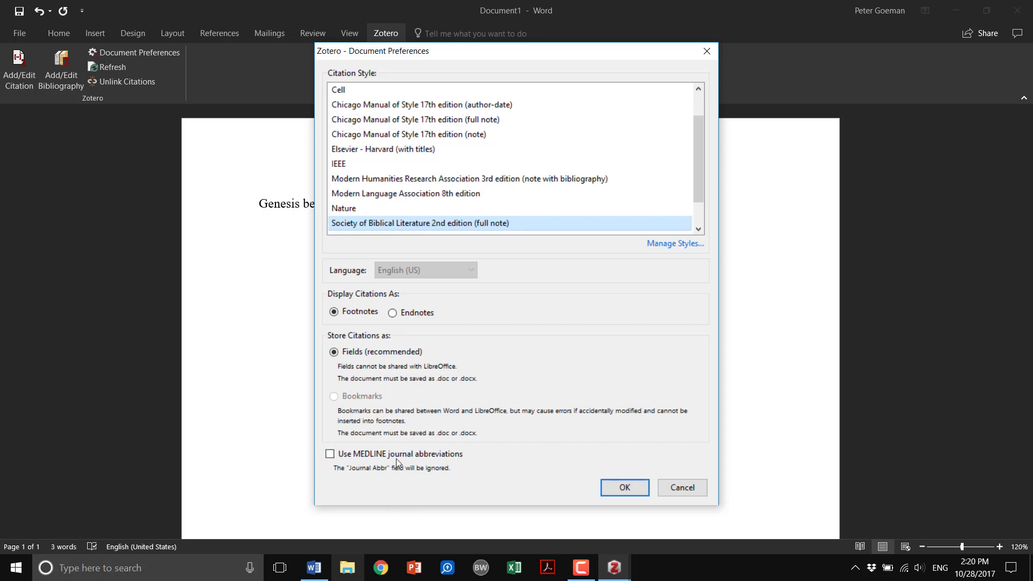
pyautogui.click(617, 487)
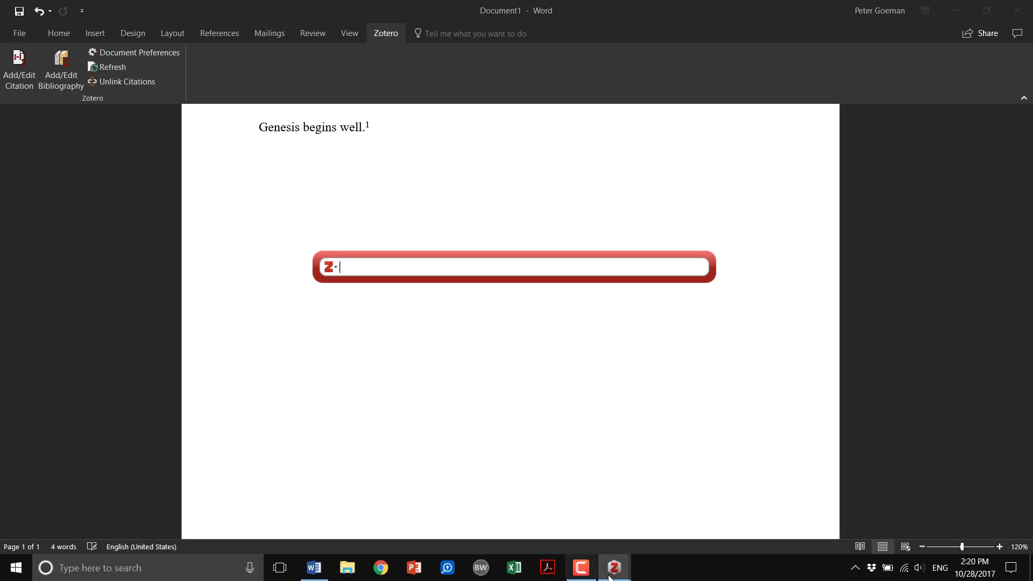
pyautogui.moveTo(619, 574)
pyautogui.click(551, 529)
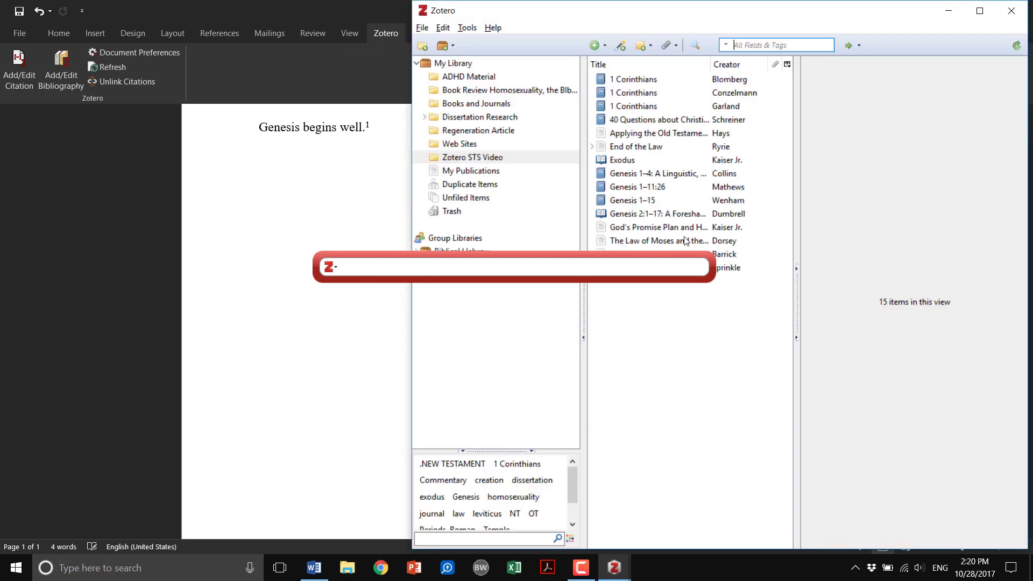
pyautogui.click(949, 12)
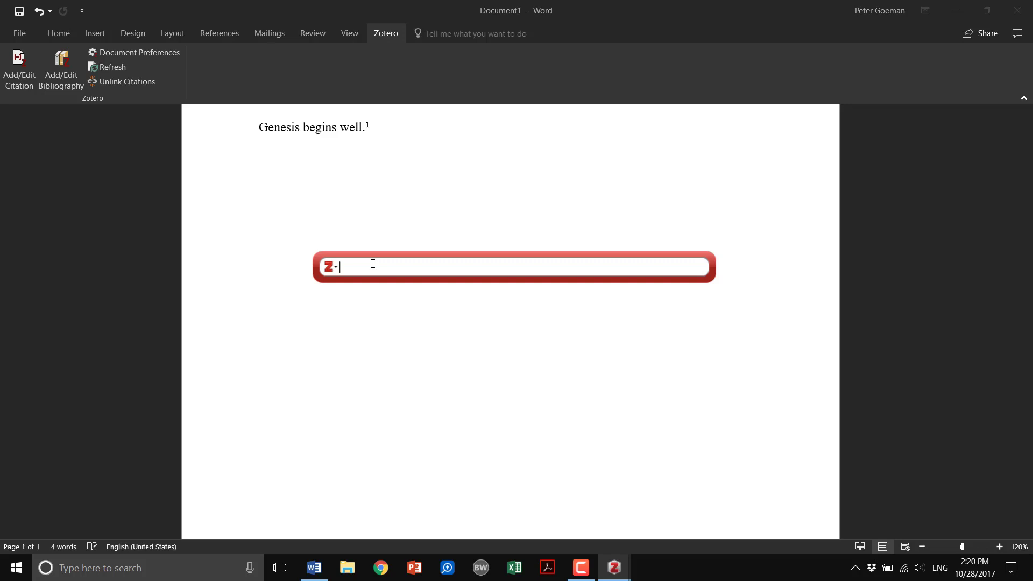
# Step: Search the citation bar for Mathews and pick Genesis 1–11:26 (1996)
pyautogui.write('Mathews')
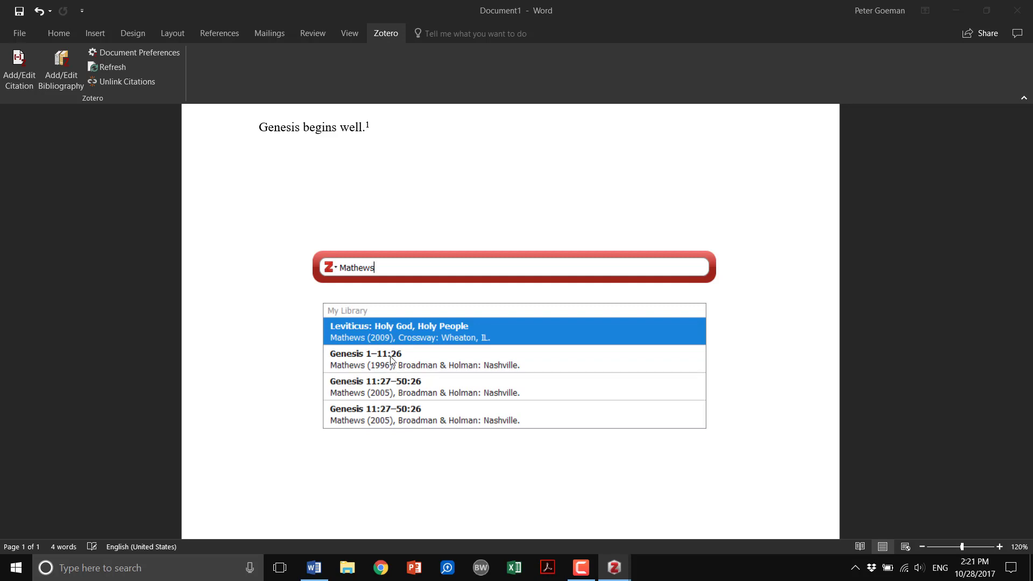
pyautogui.click(370, 363)
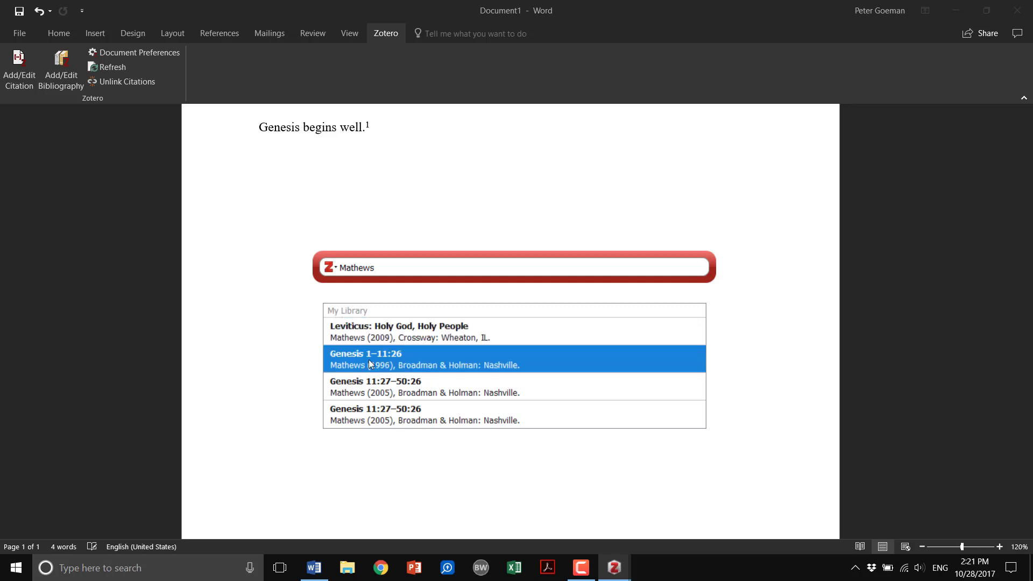
pyautogui.press('Return')
pyautogui.press('Return')
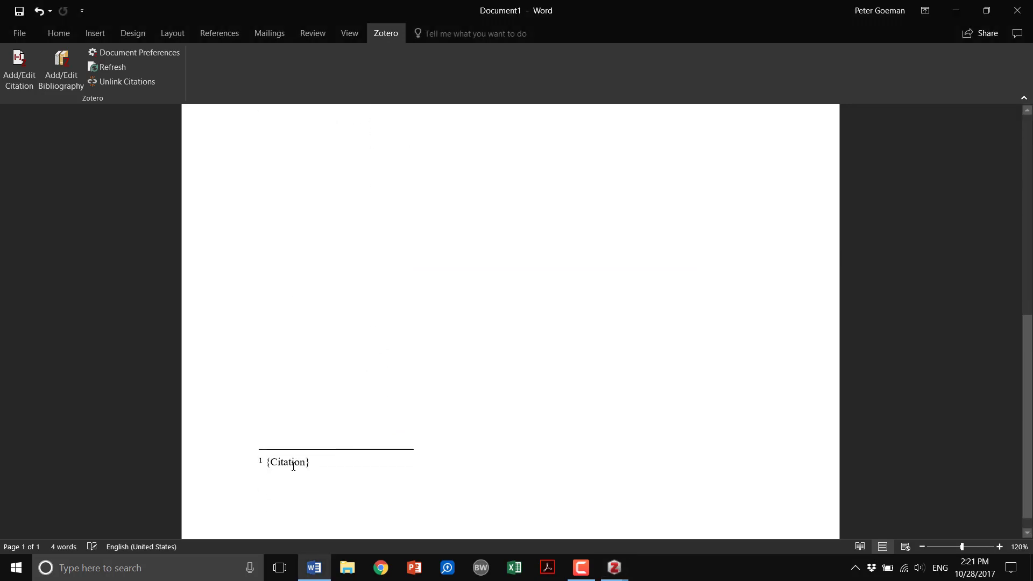
# Step: Bring back the citation bar and set the Mathews citation's page to 1-5
pyautogui.moveTo(615, 568)
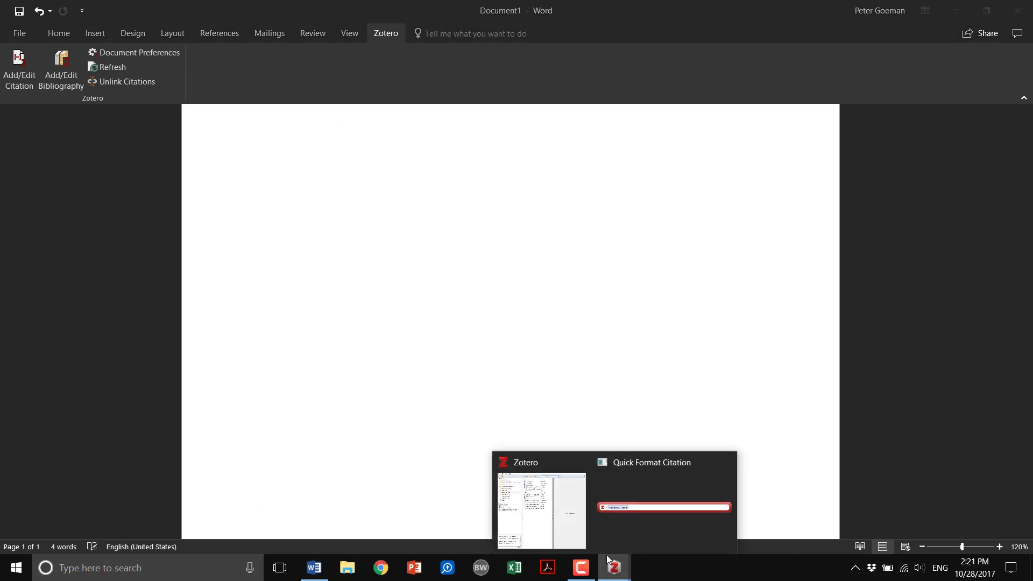
pyautogui.click(623, 525)
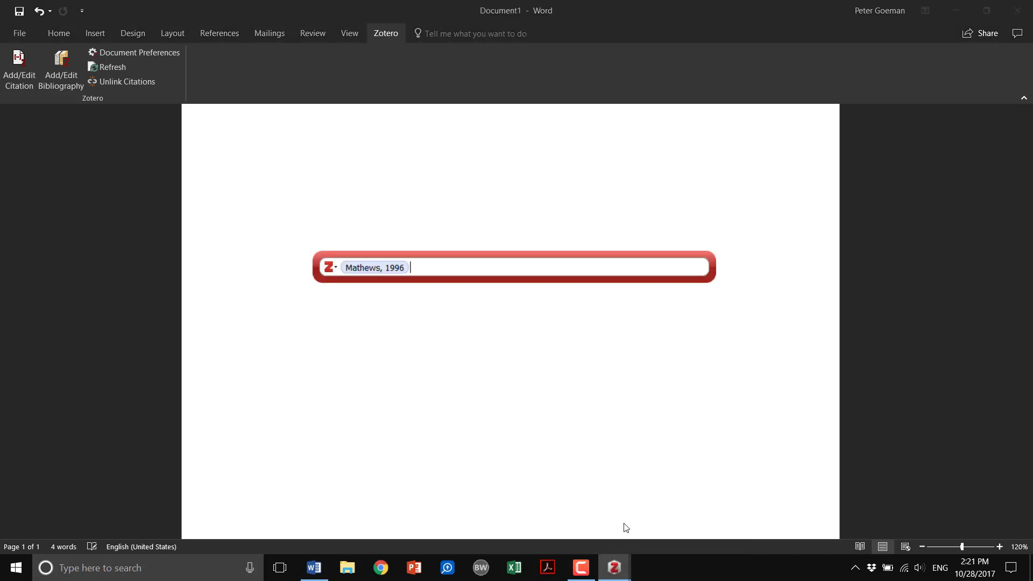
pyautogui.click(376, 268)
pyautogui.click(436, 328)
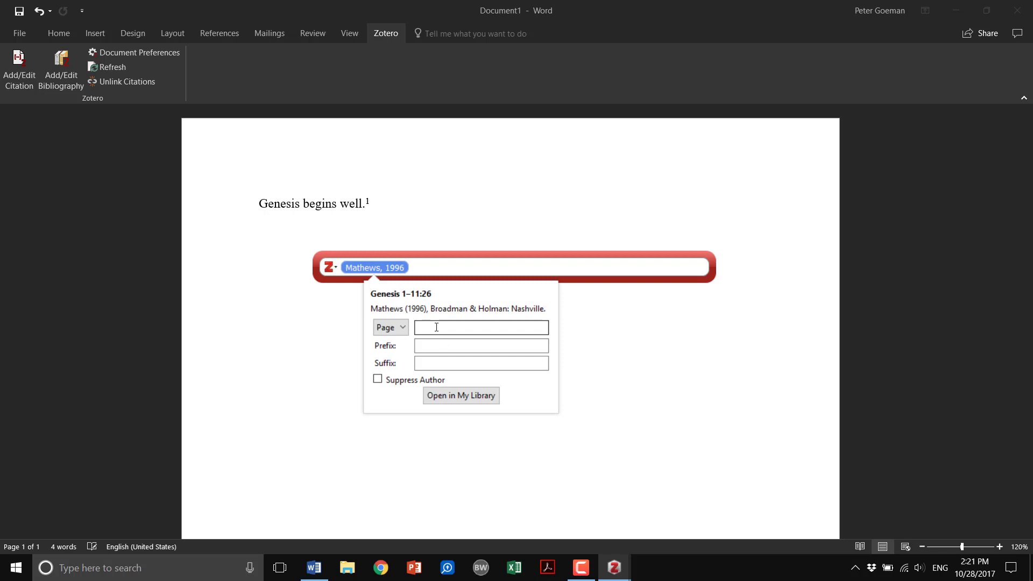
pyautogui.click(436, 327)
pyautogui.write('1-5')
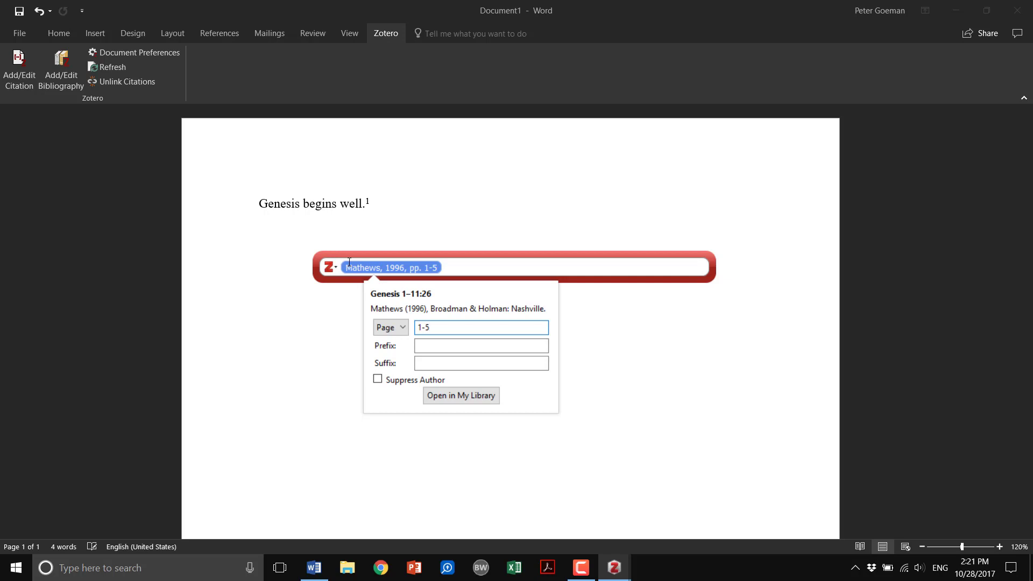
pyautogui.press('Return')
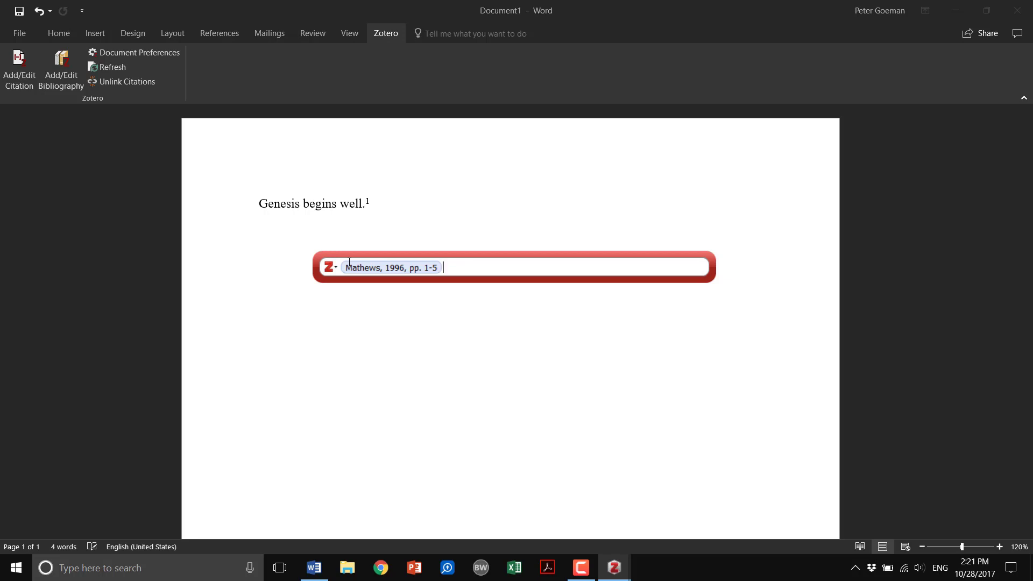
# Step: Delete the citation from the quick format bar
pyautogui.write('=')
pyautogui.press('BackSpace')
pyautogui.press('BackSpace')
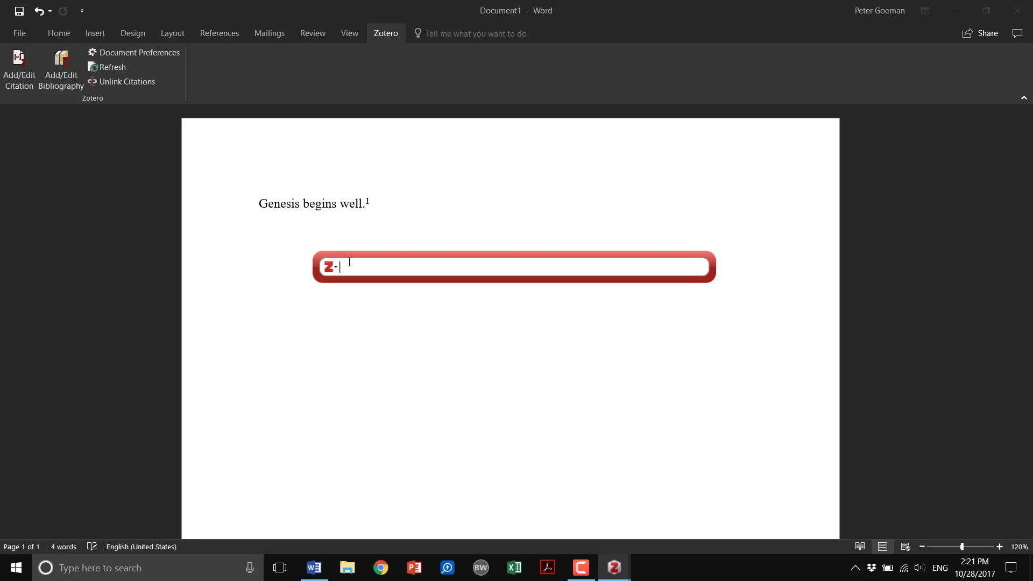
# Step: Cite Mathews, Genesis 1–11:26, pages 1-5 and insert it as the first footnote
pyautogui.write('Mathews ')
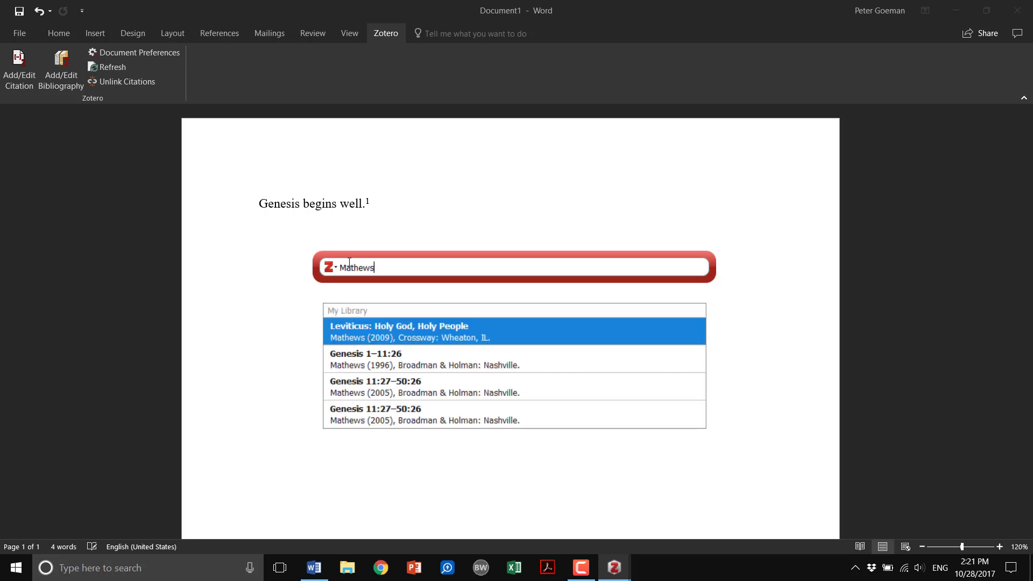
pyautogui.write('1-5')
pyautogui.press('Down')
pyautogui.press('Return')
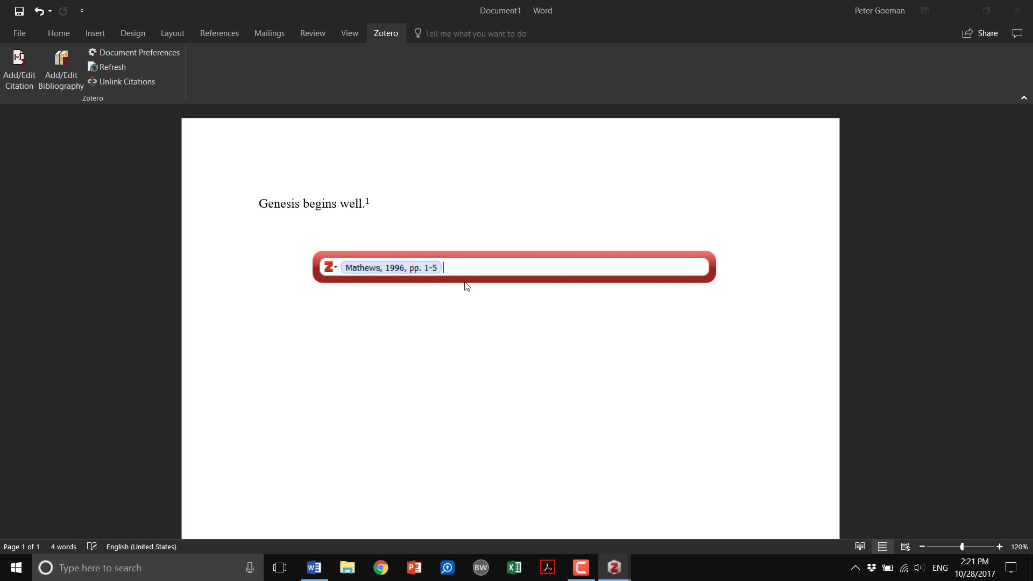
pyautogui.press('Return')
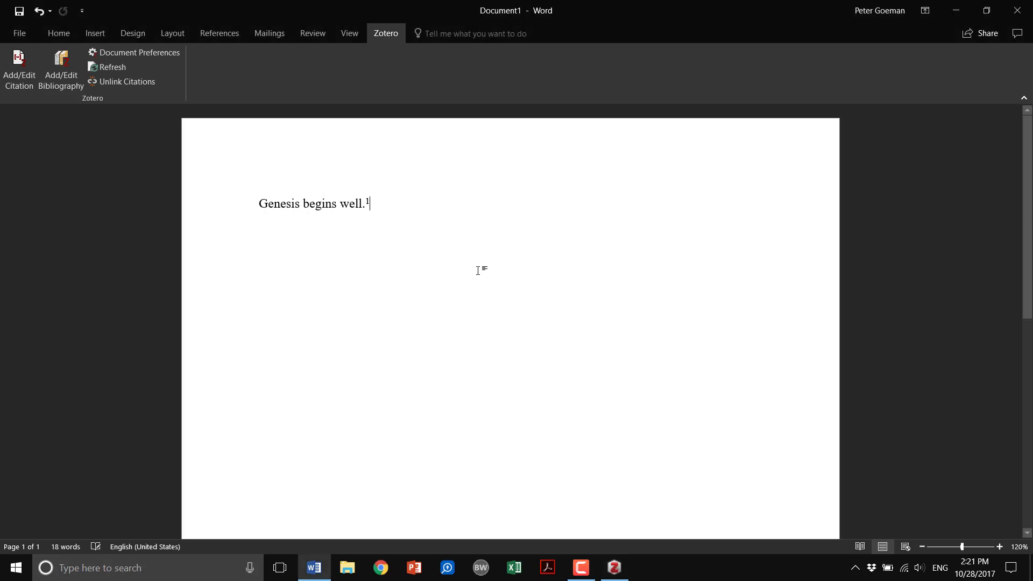
# Step: Add the sentence "Talk about more stuff." after the first footnote
pyautogui.scroll(-5, 462, 290)
pyautogui.scroll(-3, 436, 345)
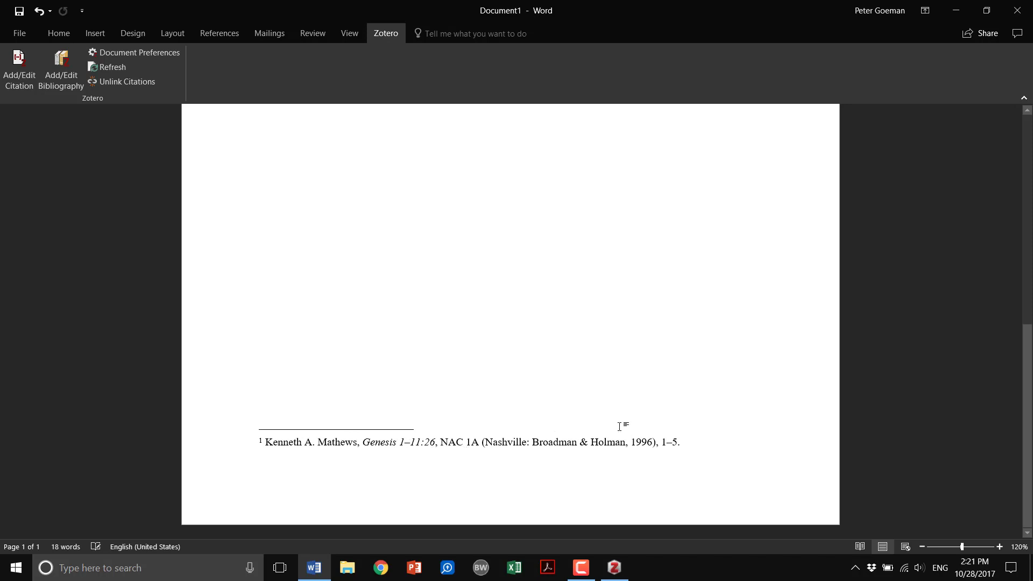
pyautogui.scroll(5, 586, 425)
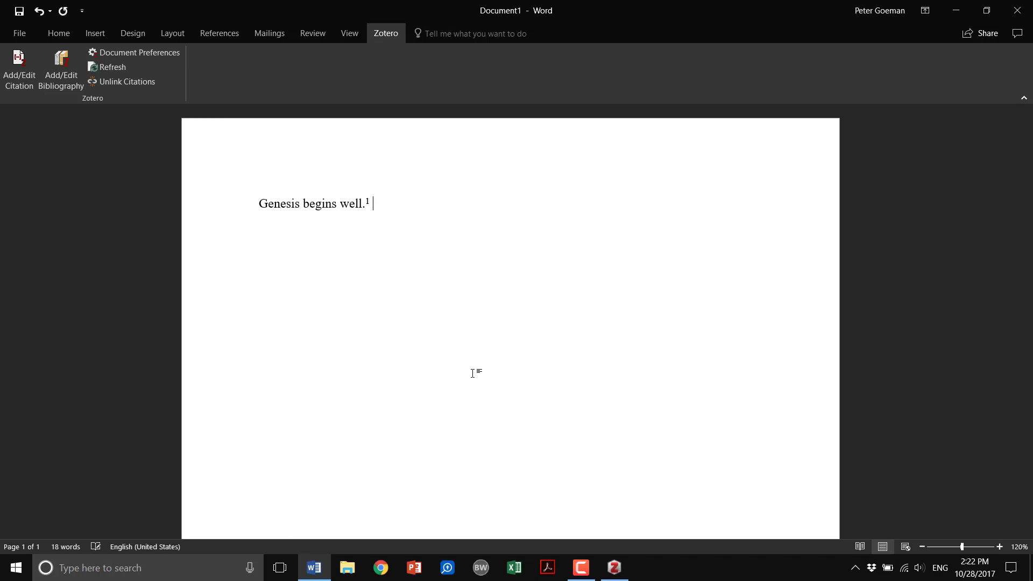
pyautogui.write('Talk about more stuff.')
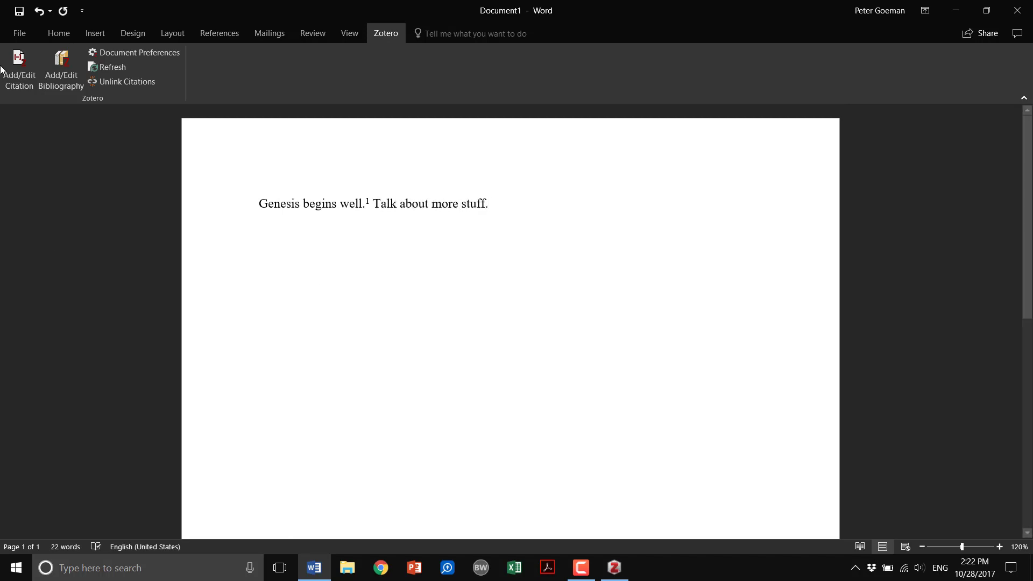
# Step: Insert a footnote citing Kaiser's "God's Promise Plan and His Gracious Law" at page 230
pyautogui.click(19, 65)
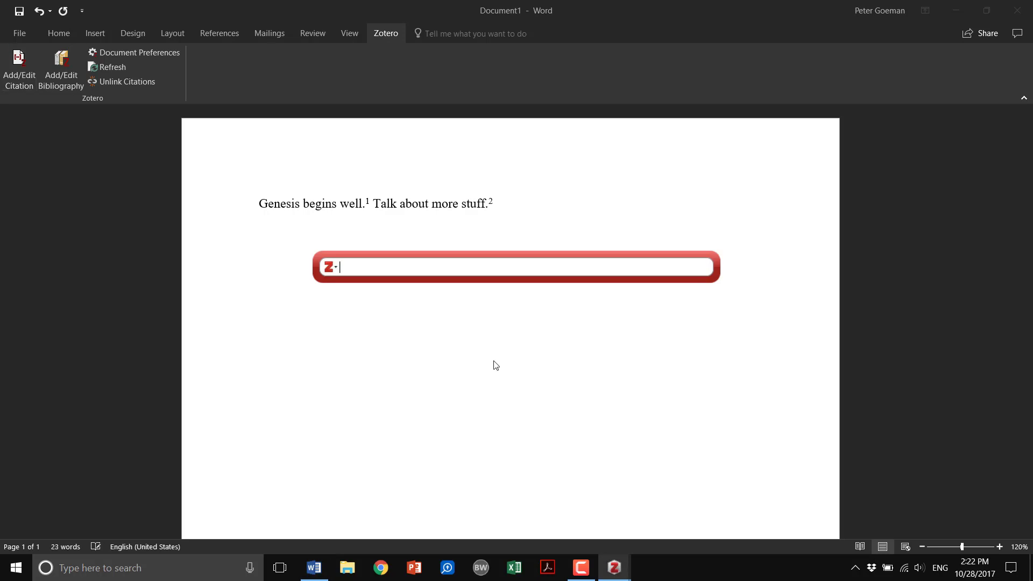
pyautogui.write('Kaiser')
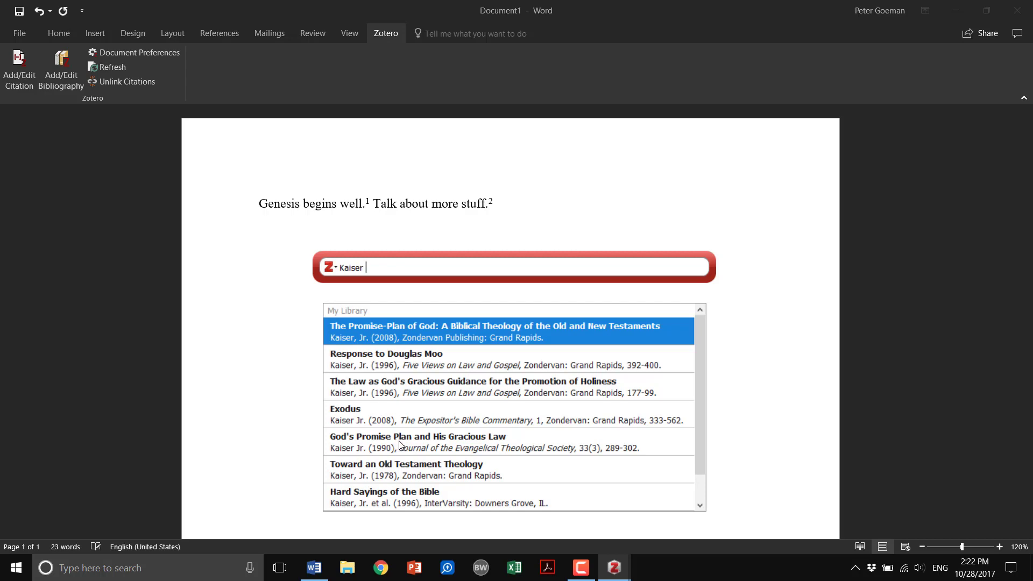
pyautogui.write('230')
pyautogui.click(418, 439)
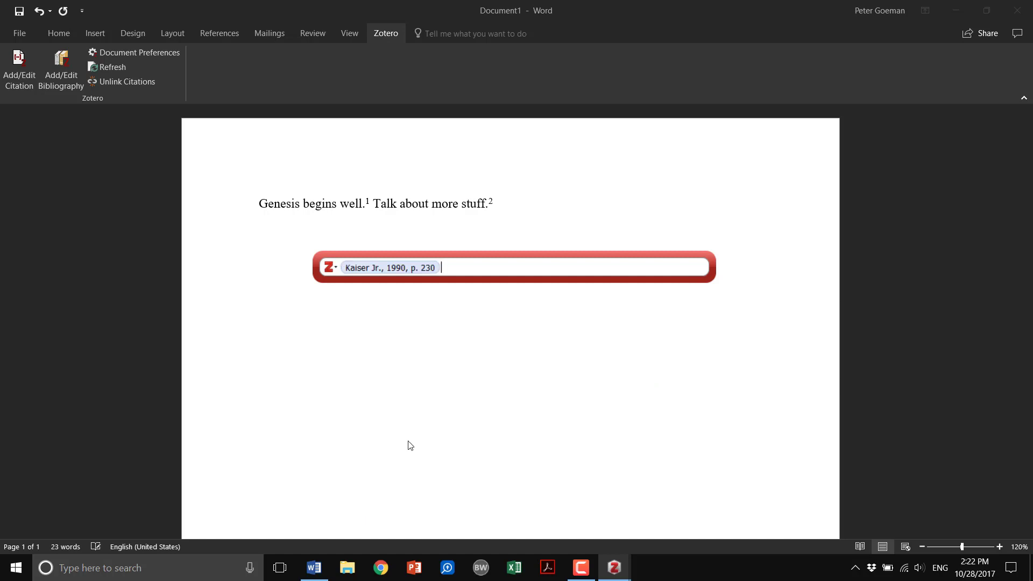
pyautogui.press('Return')
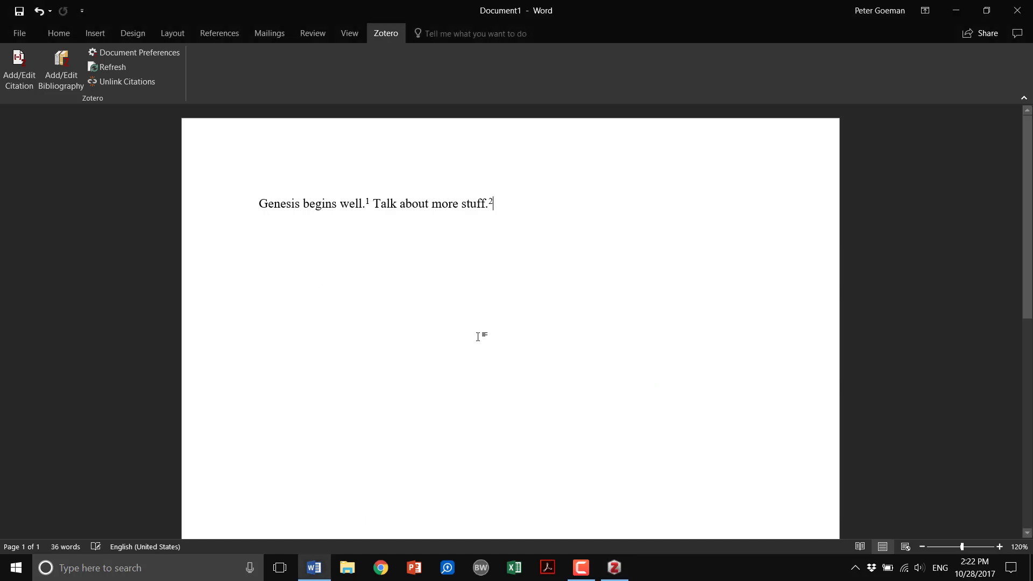
# Step: Add the sentence "Genesis is awesome." after the second footnote
pyautogui.scroll(-5, 476, 339)
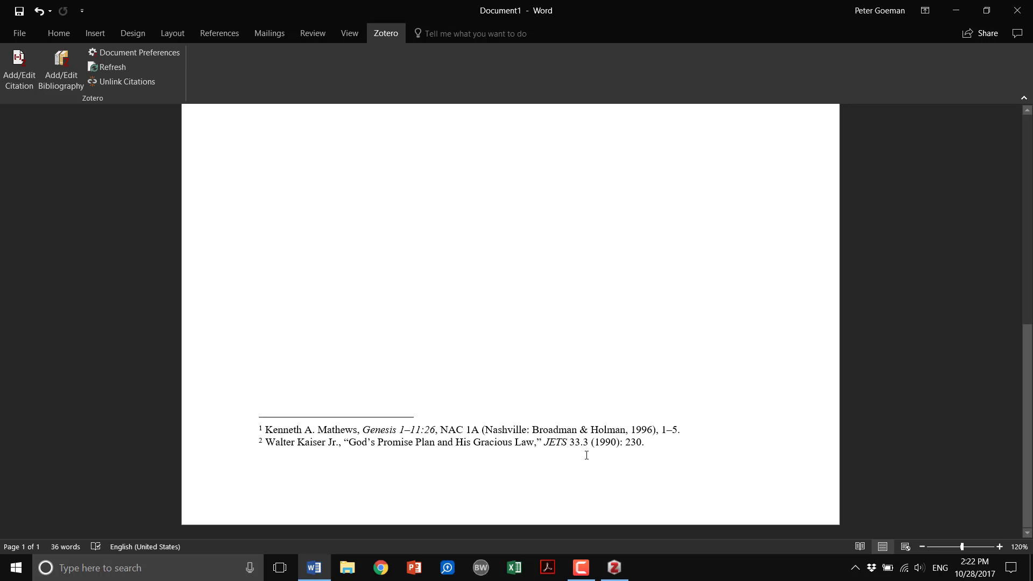
pyautogui.scroll(5, 542, 362)
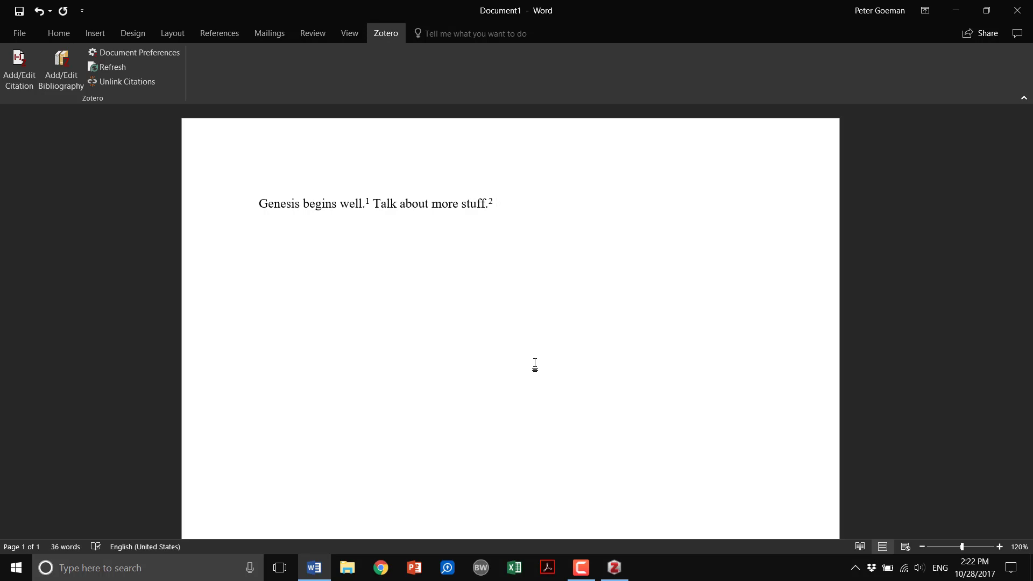
pyautogui.write('Genesis is awesome.')
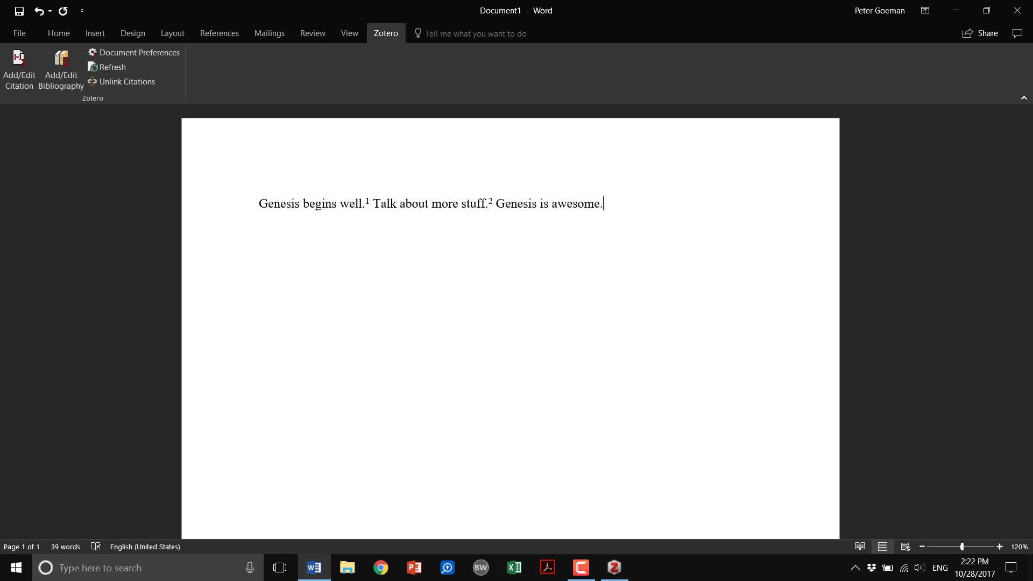
# Step: Insert a third footnote citing Mathews, Genesis 1–11:26, at page 34
pyautogui.click(19, 67)
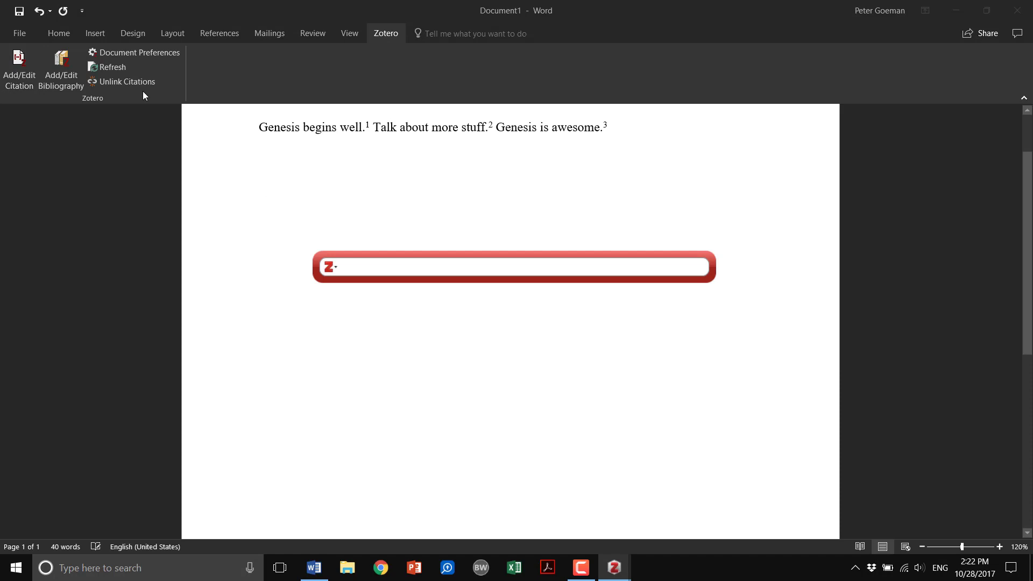
pyautogui.write('Mathews')
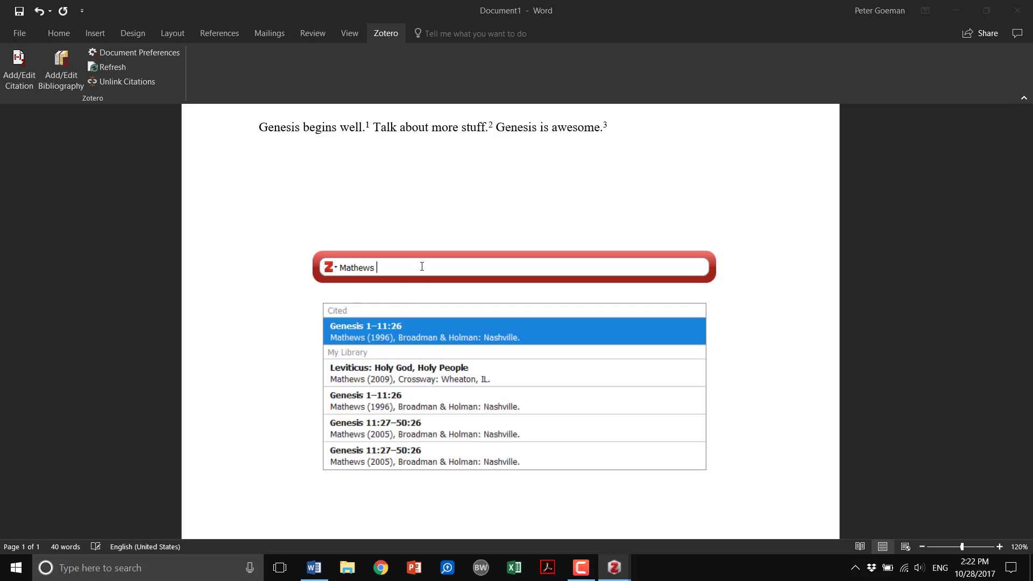
pyautogui.write('34')
pyautogui.press('Return')
pyautogui.press('Return')
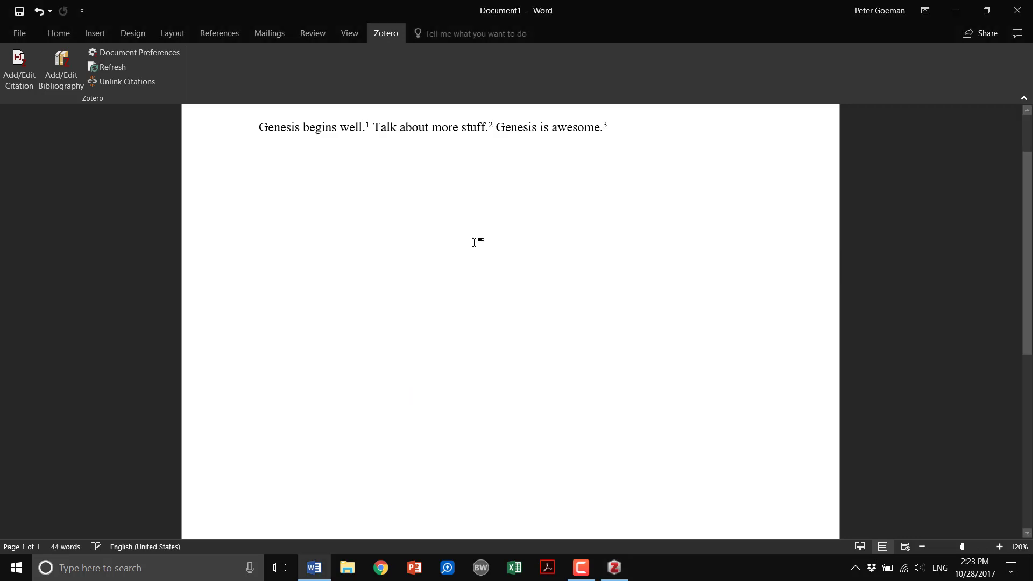
pyautogui.scroll(-5, 474, 243)
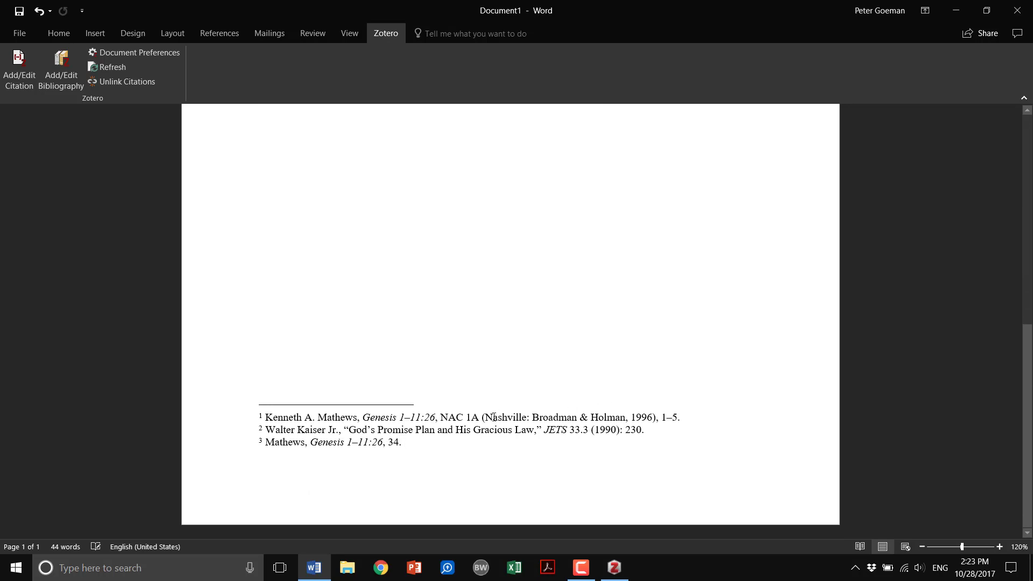
pyautogui.scroll(5, 579, 237)
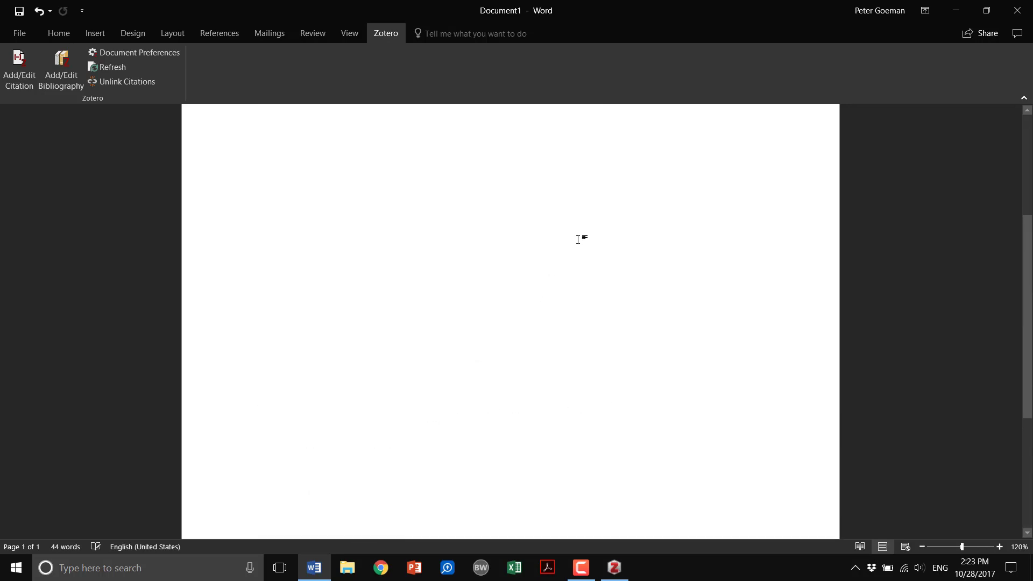
# Step: Add the sentence "Mathews again says... hi." after the third footnote
pyautogui.write('Mat')
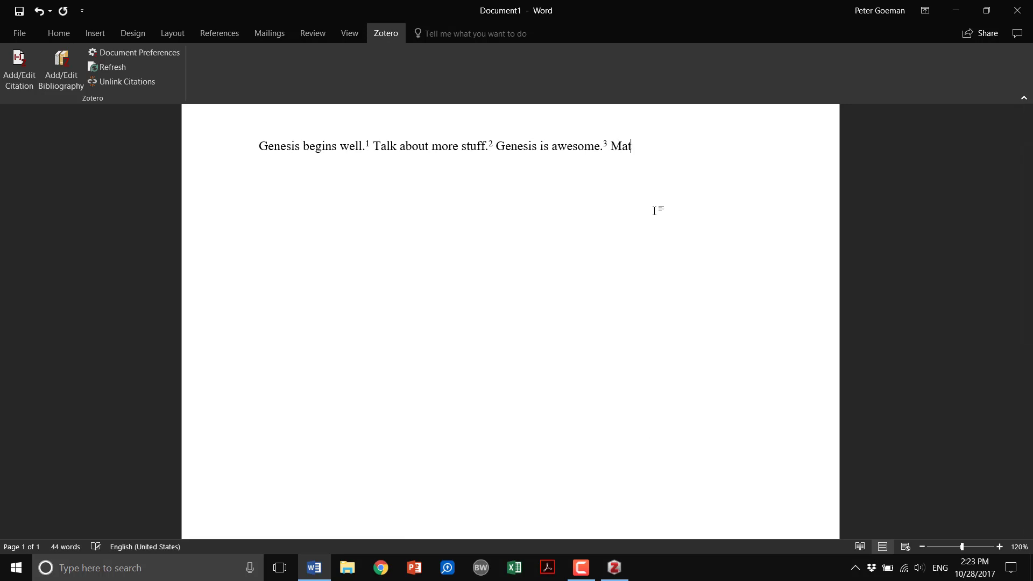
pyautogui.write('hews again says... hi.')
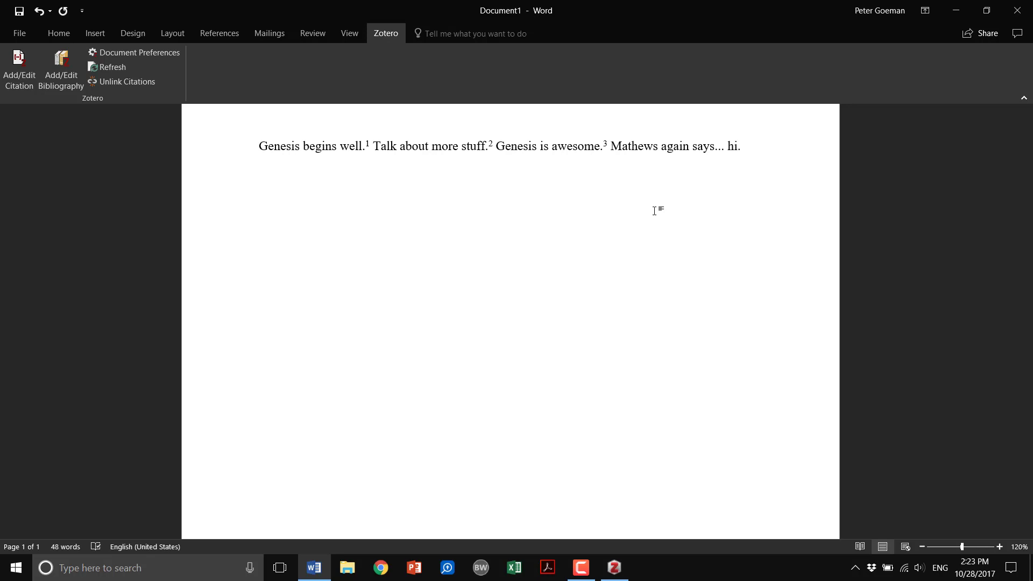
# Step: Insert a fourth footnote citing Mathews, Genesis 1–11:26, at page 50
pyautogui.hotkey('ctrl', 'alt', 'c')
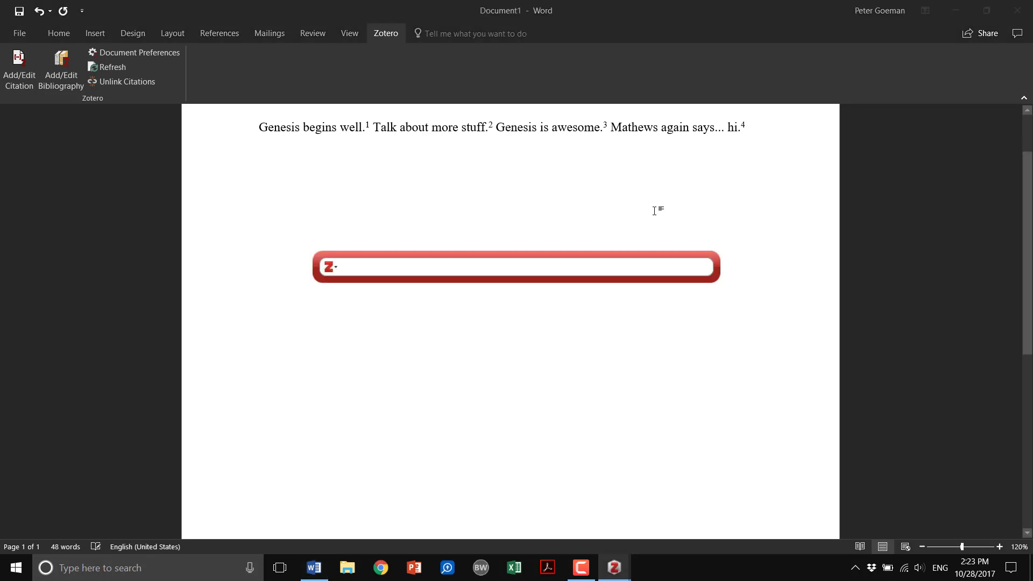
pyautogui.write('mathews')
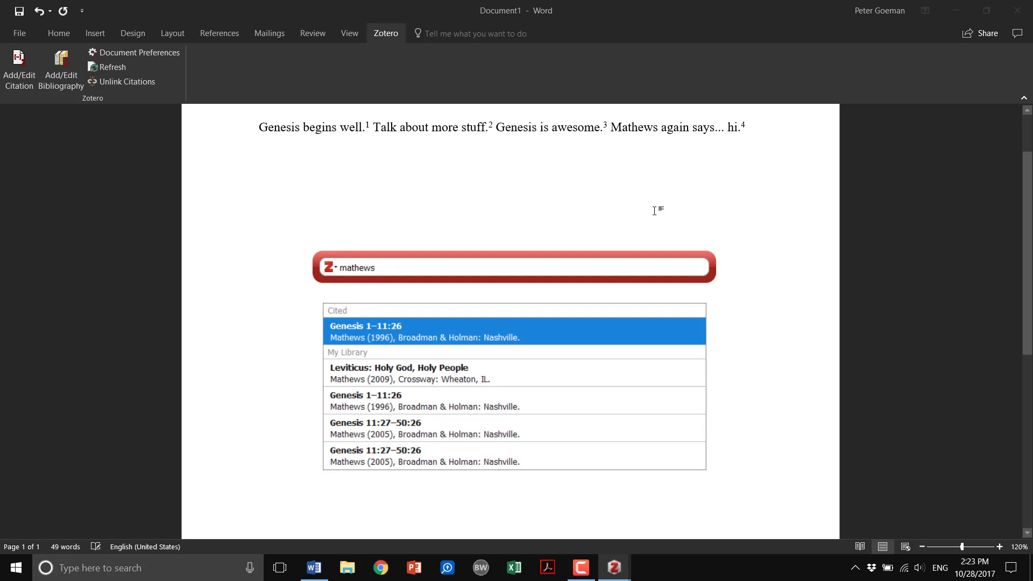
pyautogui.write('5')
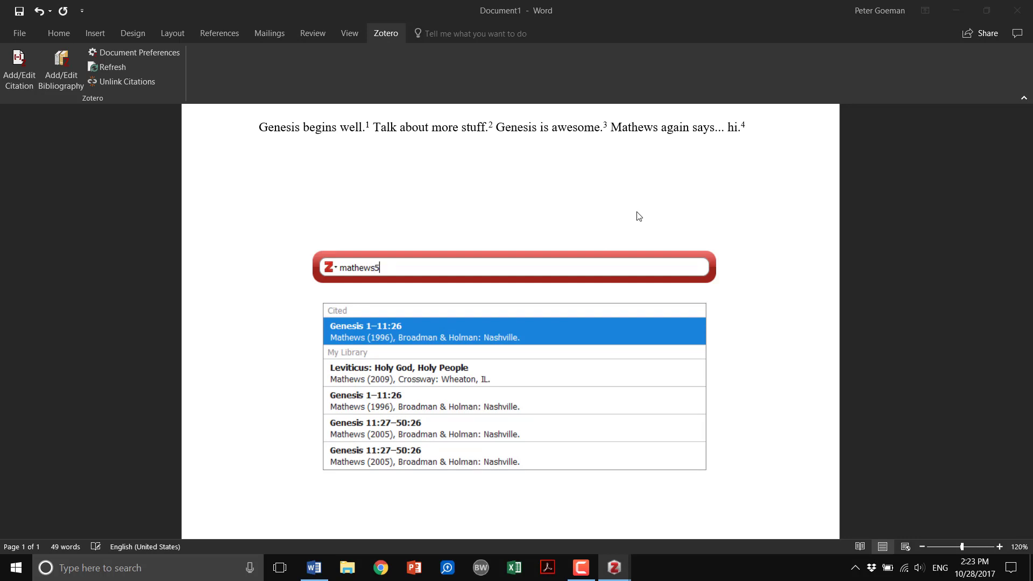
pyautogui.write('0')
pyautogui.press('Return')
pyautogui.press('Return')
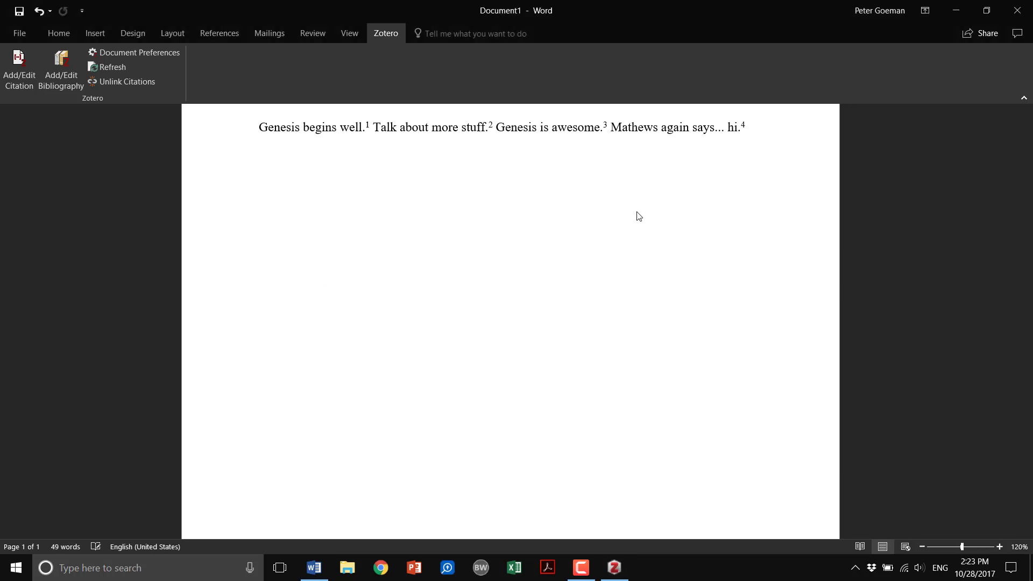
# Step: Review the footnotes at the bottom of the page against the citations in the text
pyautogui.scroll(-8, 591, 261)
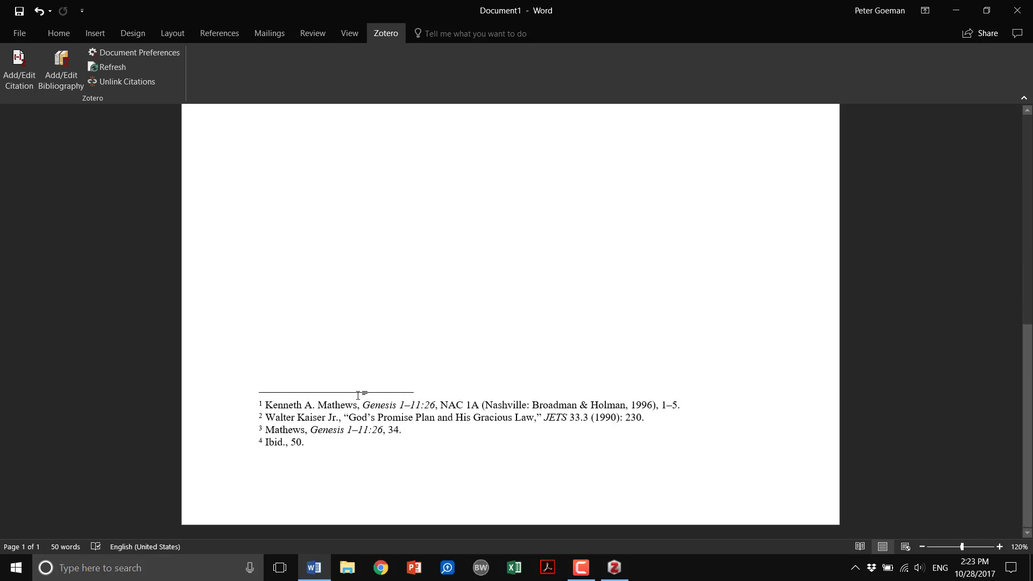
pyautogui.scroll(6, 358, 396)
pyautogui.scroll(-6, 427, 357)
pyautogui.scroll(6, 385, 369)
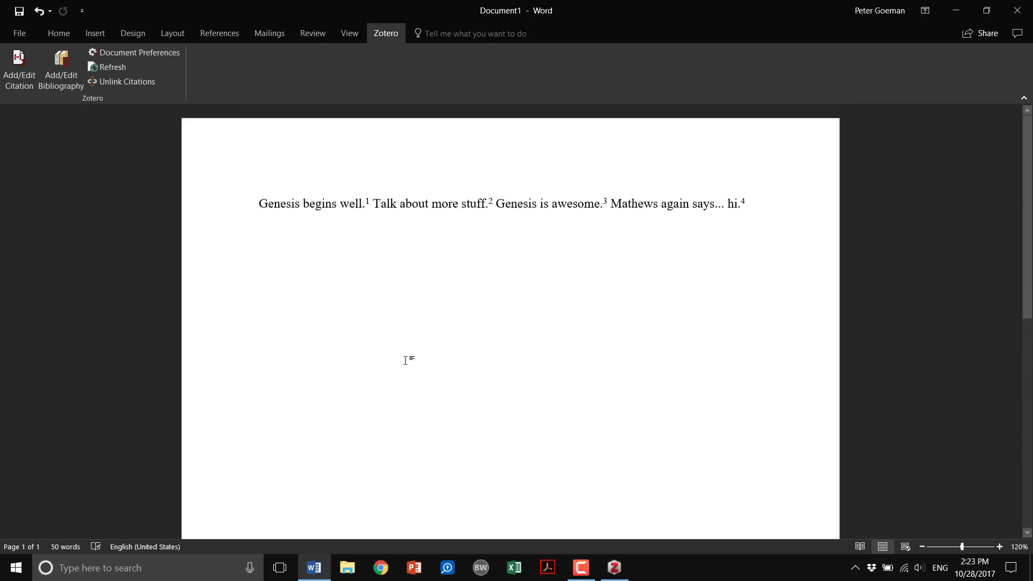
pyautogui.scroll(-3, 473, 323)
pyautogui.scroll(3, 466, 327)
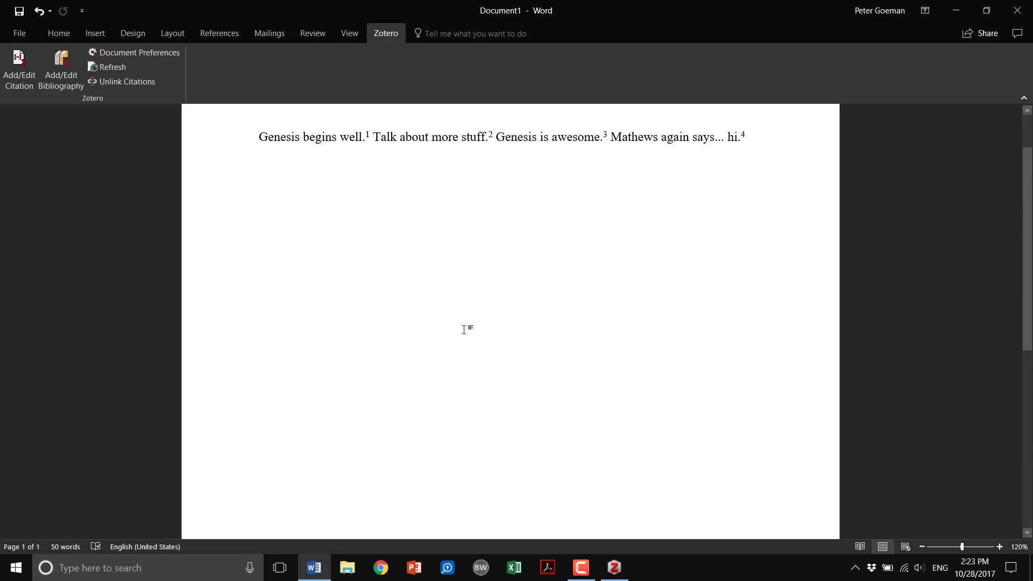
pyautogui.scroll(-5, 476, 326)
pyautogui.scroll(5, 506, 323)
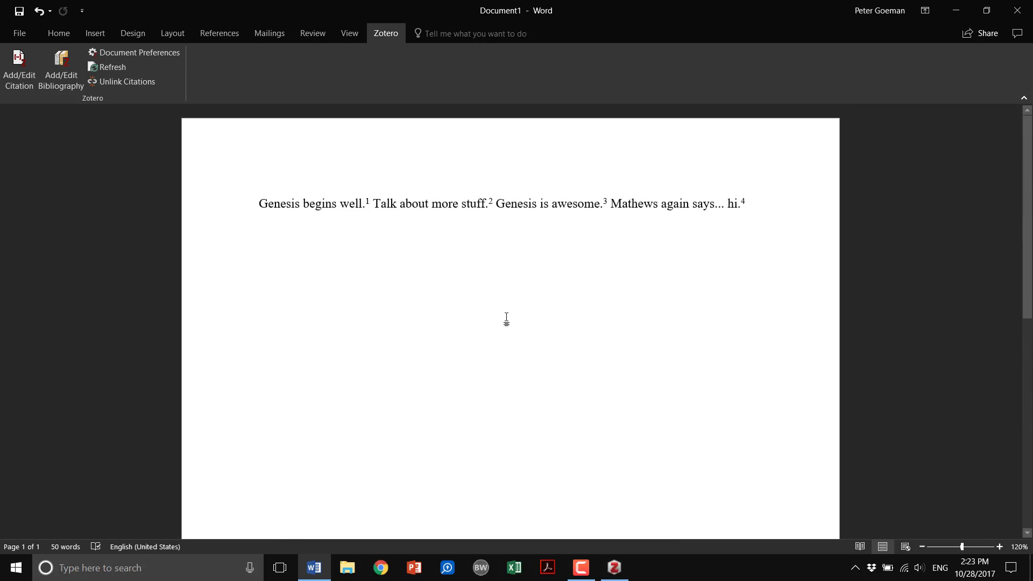
# Step: Start a new paragraph with the sentence "Dumbrell also agrees that Genesis is good."
pyautogui.press('Return')
pyautogui.write('Dumbre')
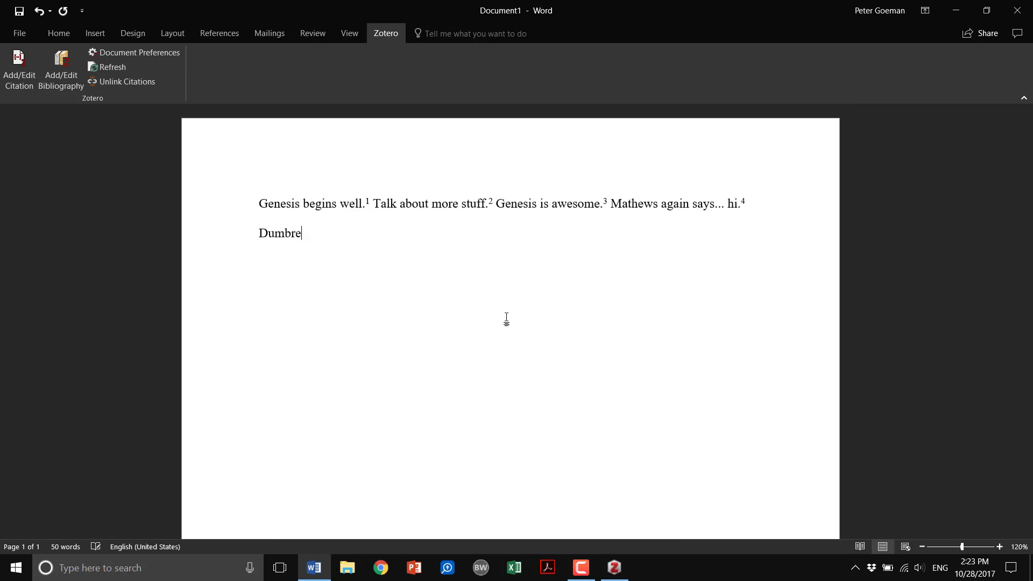
pyautogui.write('ll also agrees that Genesis is good.')
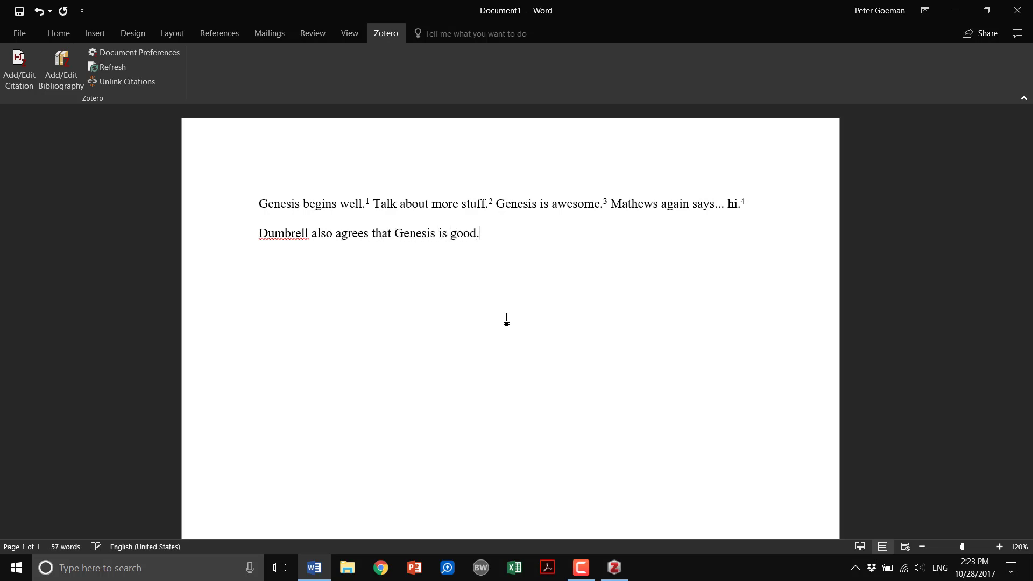
# Step: Insert a fifth footnote citing Dumbrell's "Genesis 2:1–17: A Foreshadowing of the New Creation" at page 30
pyautogui.click(25, 85)
pyautogui.write('Dumbrell')
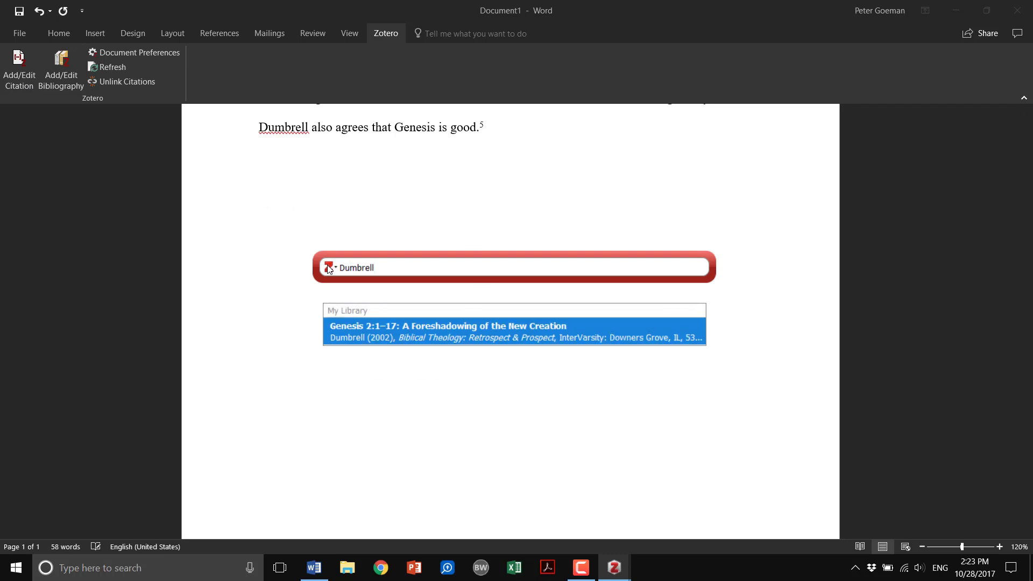
pyautogui.click(409, 331)
pyautogui.click(375, 267)
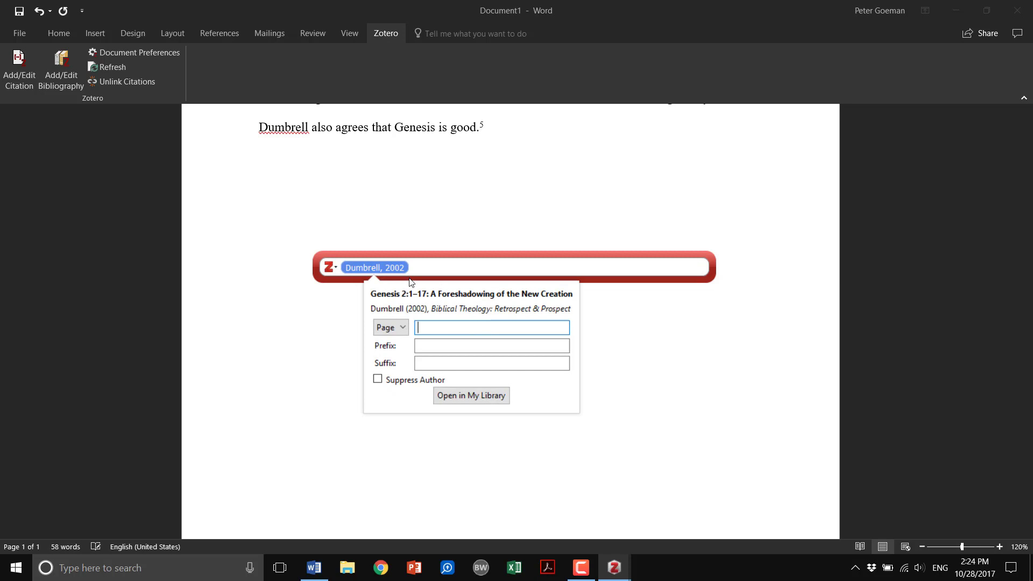
pyautogui.click(344, 208)
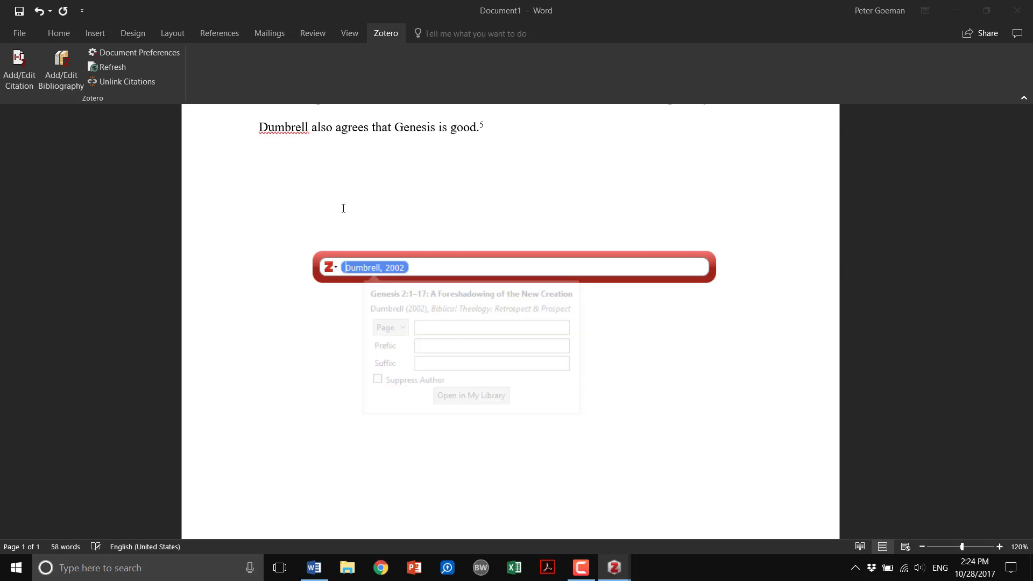
pyautogui.click(380, 266)
pyautogui.click(432, 327)
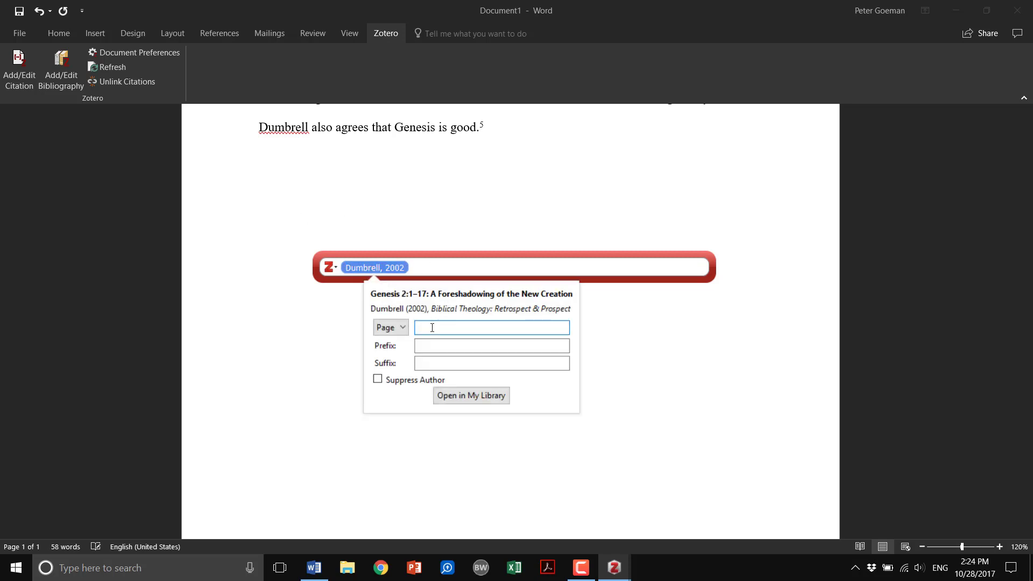
pyautogui.write('30')
pyautogui.press('Return')
pyautogui.press('Return')
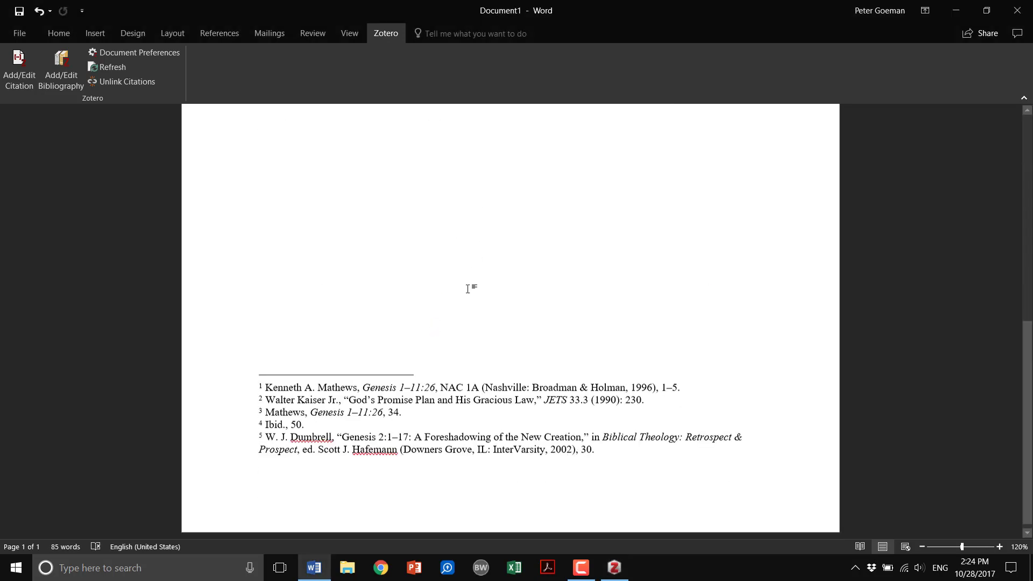
pyautogui.scroll(-1, 467, 289)
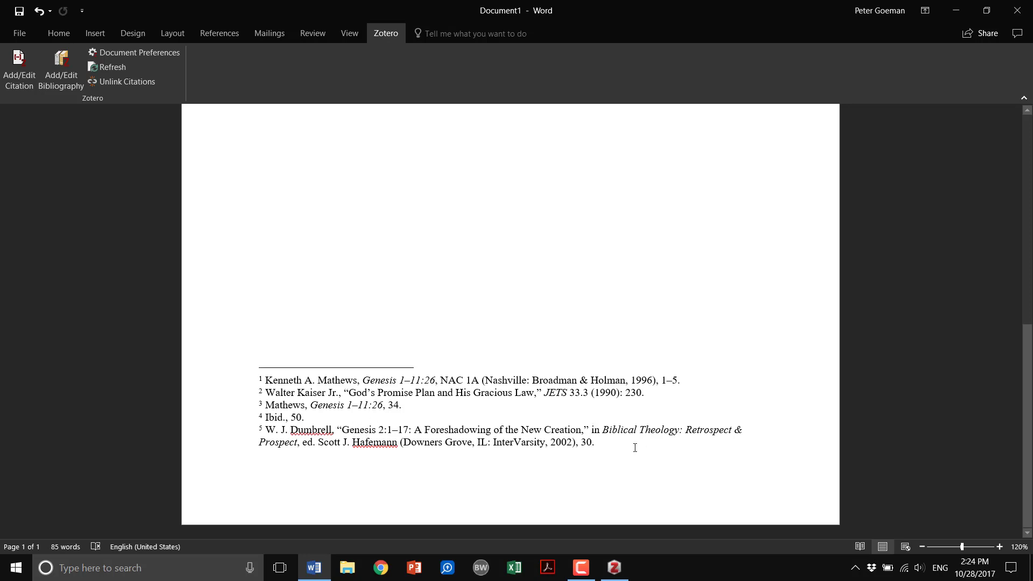
pyautogui.scroll(5, 637, 457)
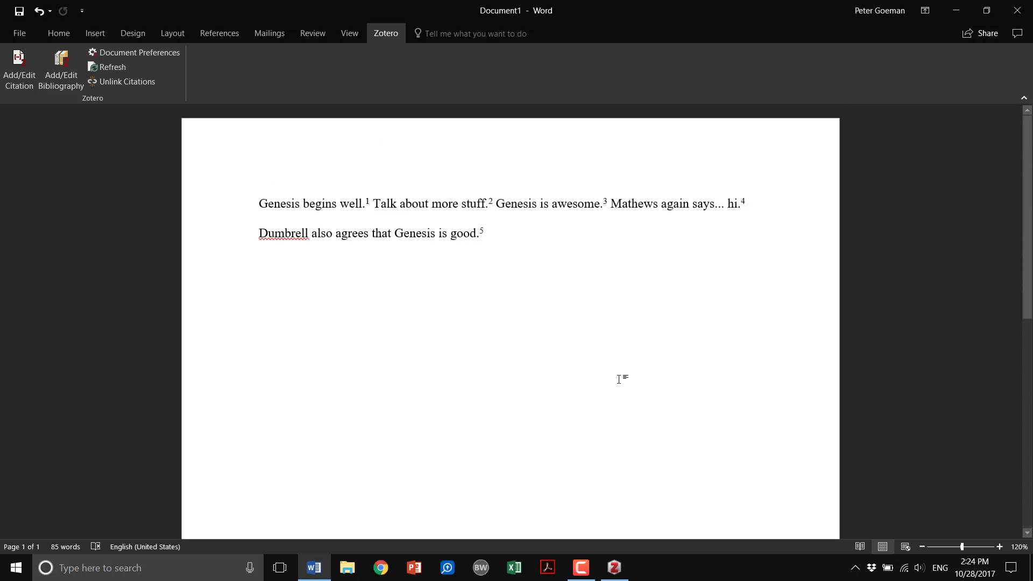
# Step: Add the sentence "Citing a new source." on a new line below the Dumbrell sentence
pyautogui.click(615, 568)
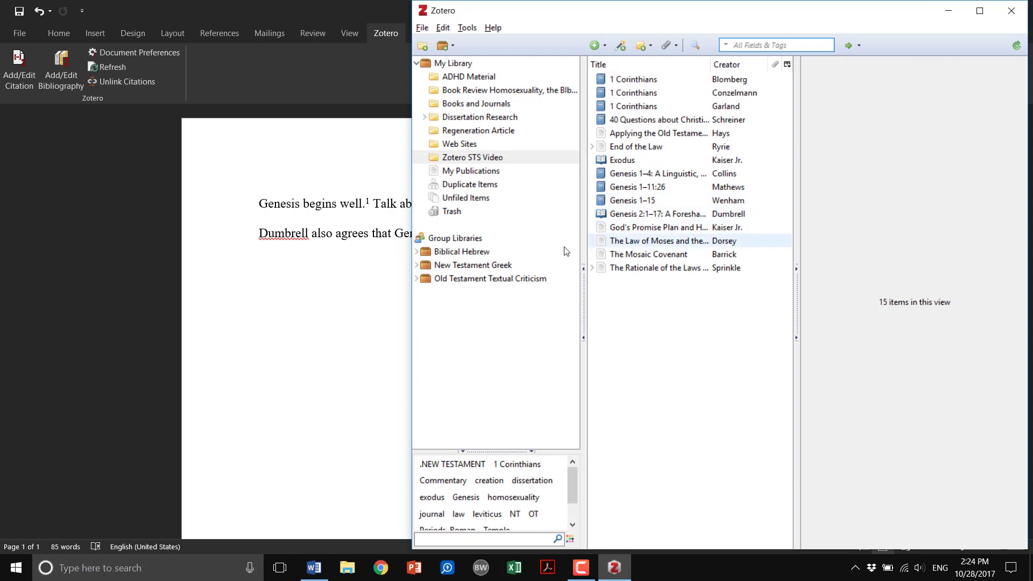
pyautogui.click(323, 286)
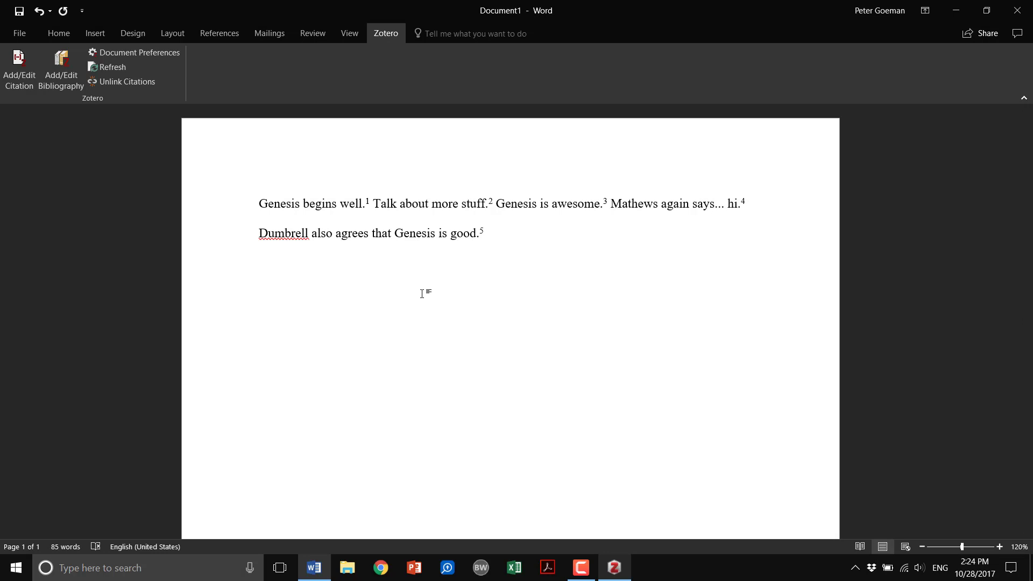
pyautogui.write('Citing a new source.')
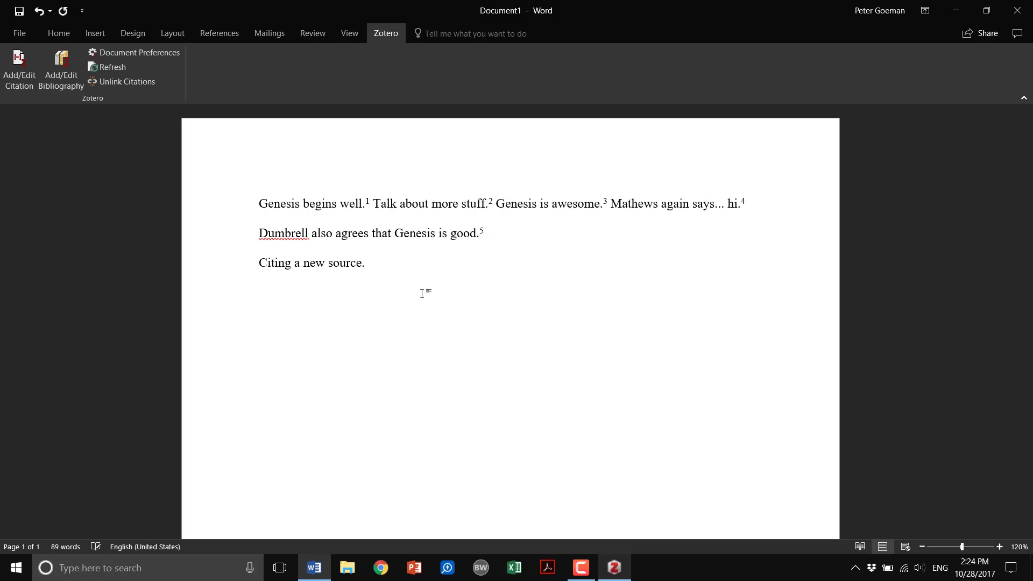
# Step: Switch to Zotero and expand the Old Testament Textual Criticism group library
pyautogui.hotkey('ctrl', 'alt', 'c')
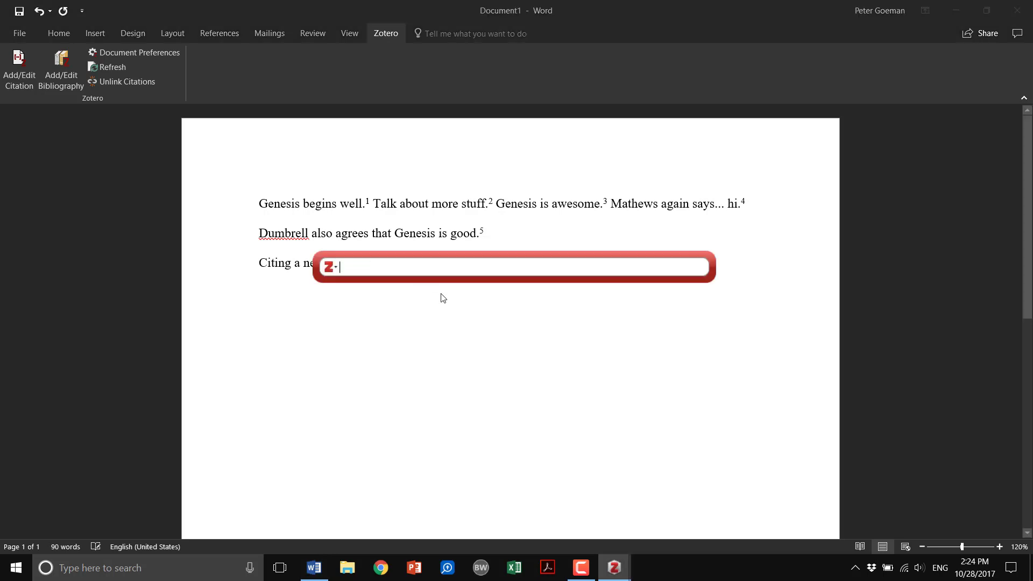
pyautogui.press('Escape')
pyautogui.click(614, 567)
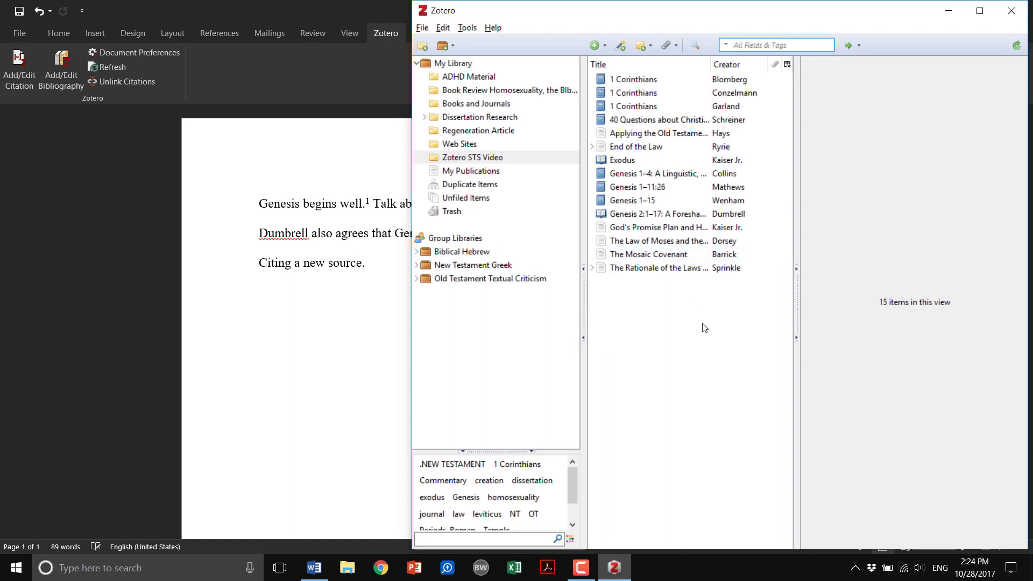
pyautogui.click(416, 279)
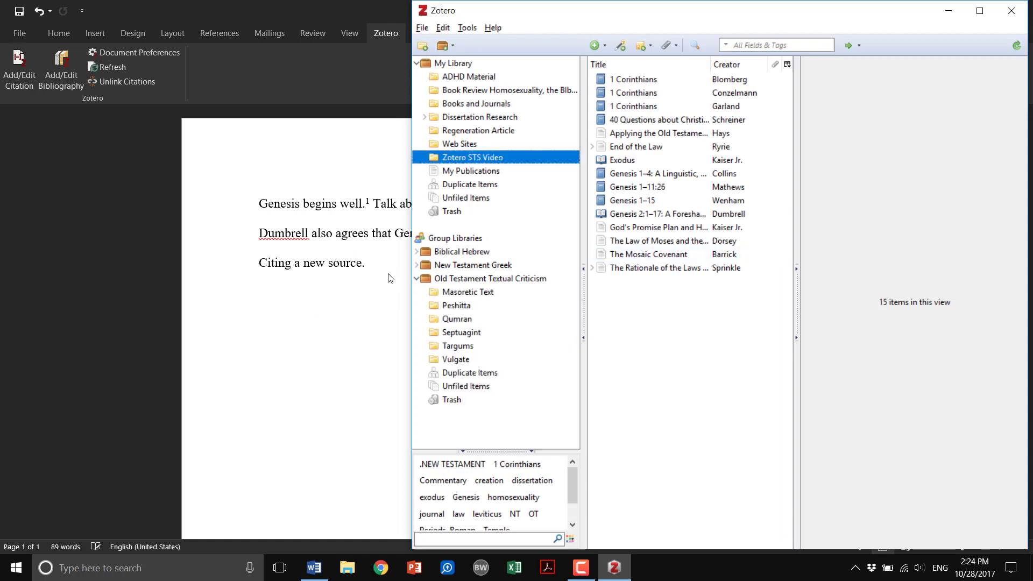
pyautogui.click(392, 270)
pyautogui.hotkey('ctrl', 'alt', 'c')
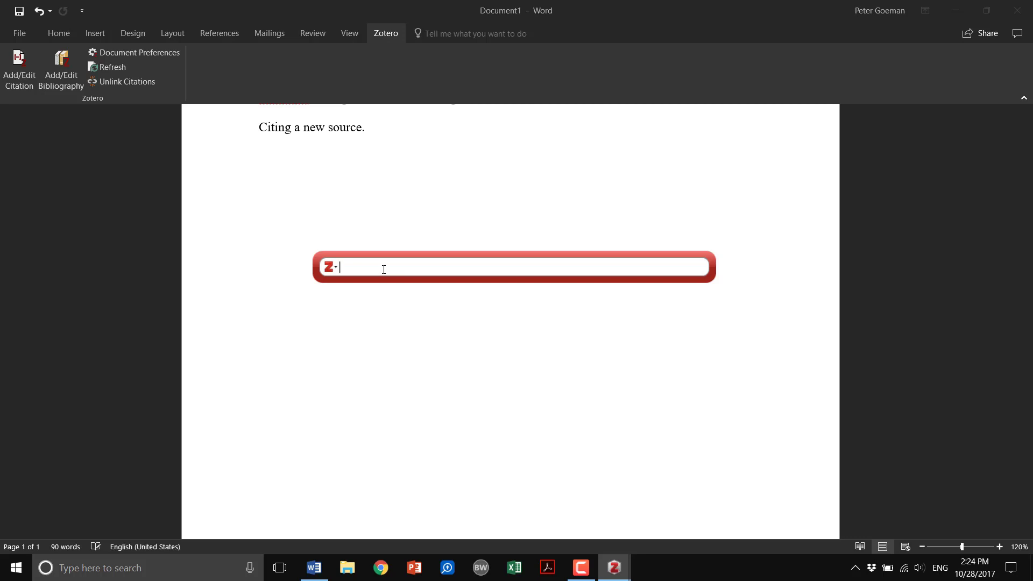
pyautogui.press('Escape')
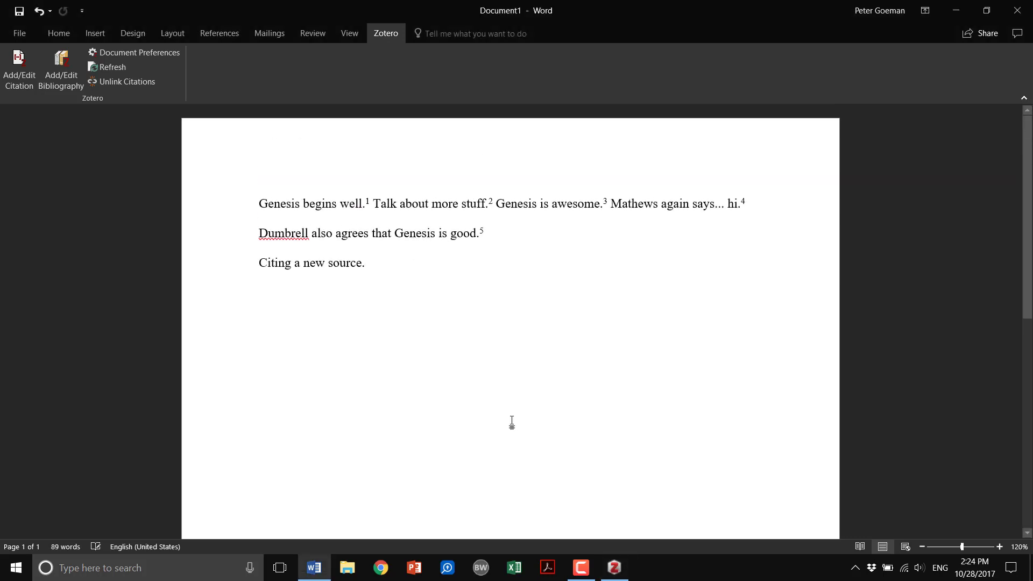
pyautogui.click(621, 573)
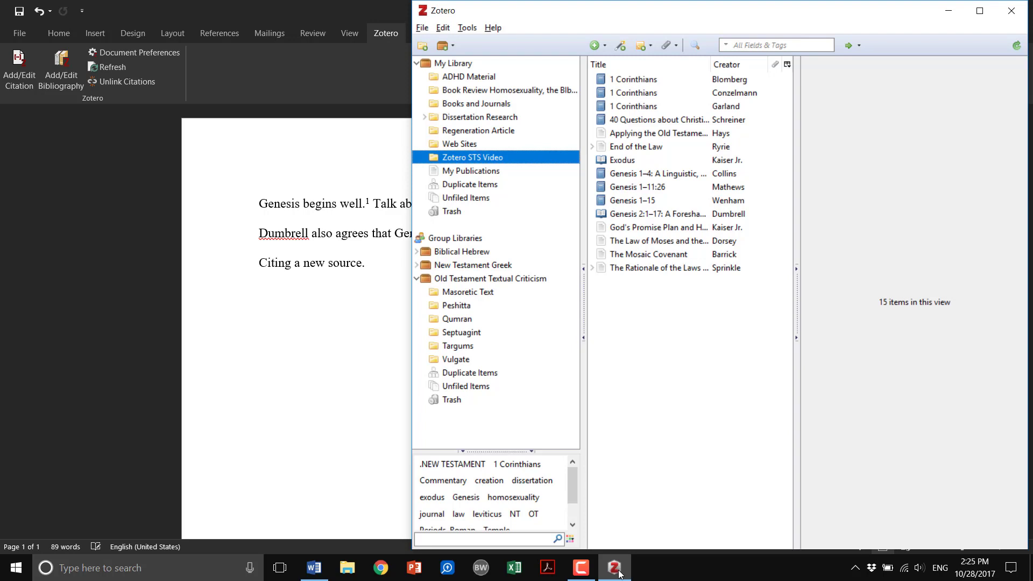
pyautogui.click(619, 572)
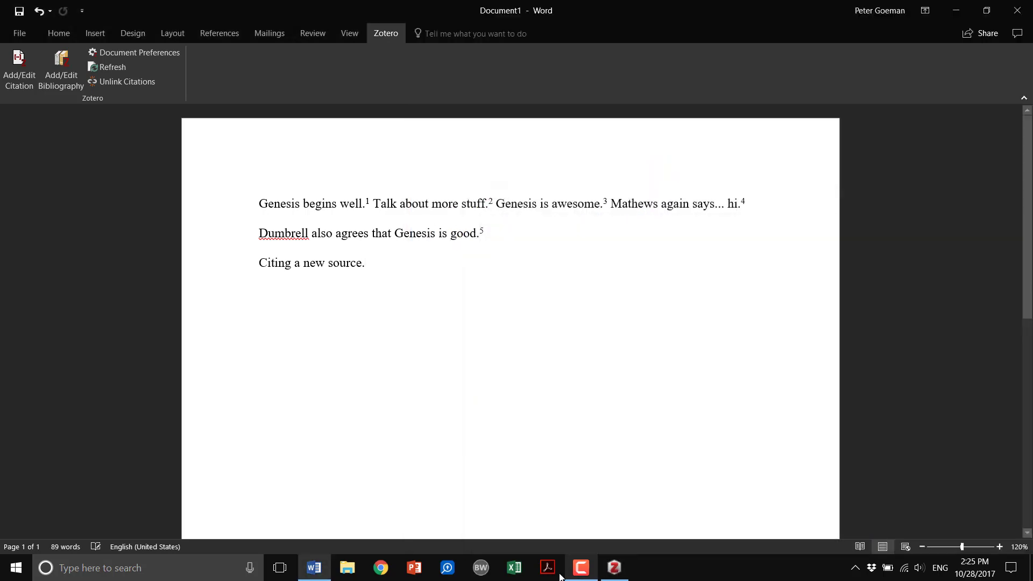
pyautogui.click(579, 572)
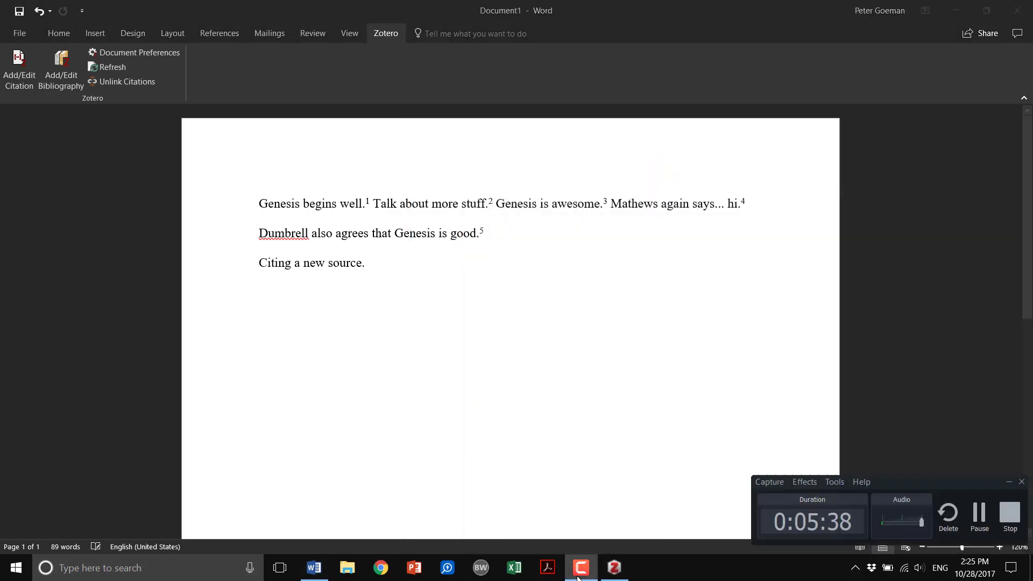